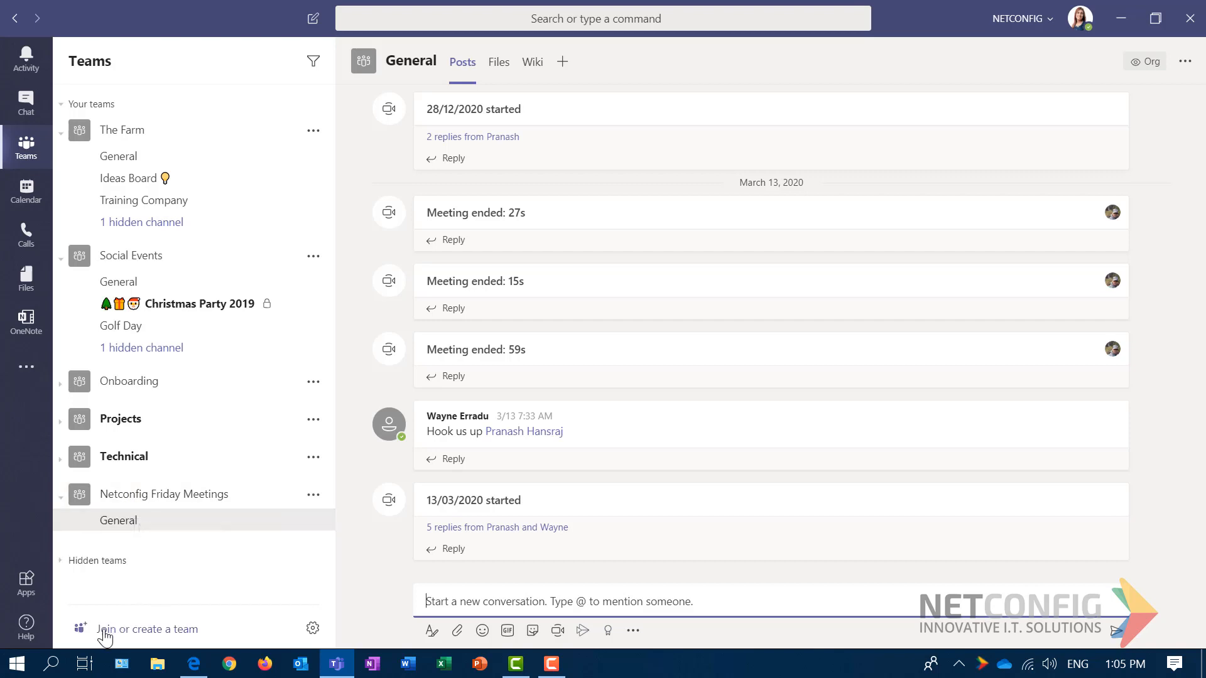
- Create a private team from scratch named "Test - MS Team Chats"
{"action": "left_click", "coordinate": [165, 629]}
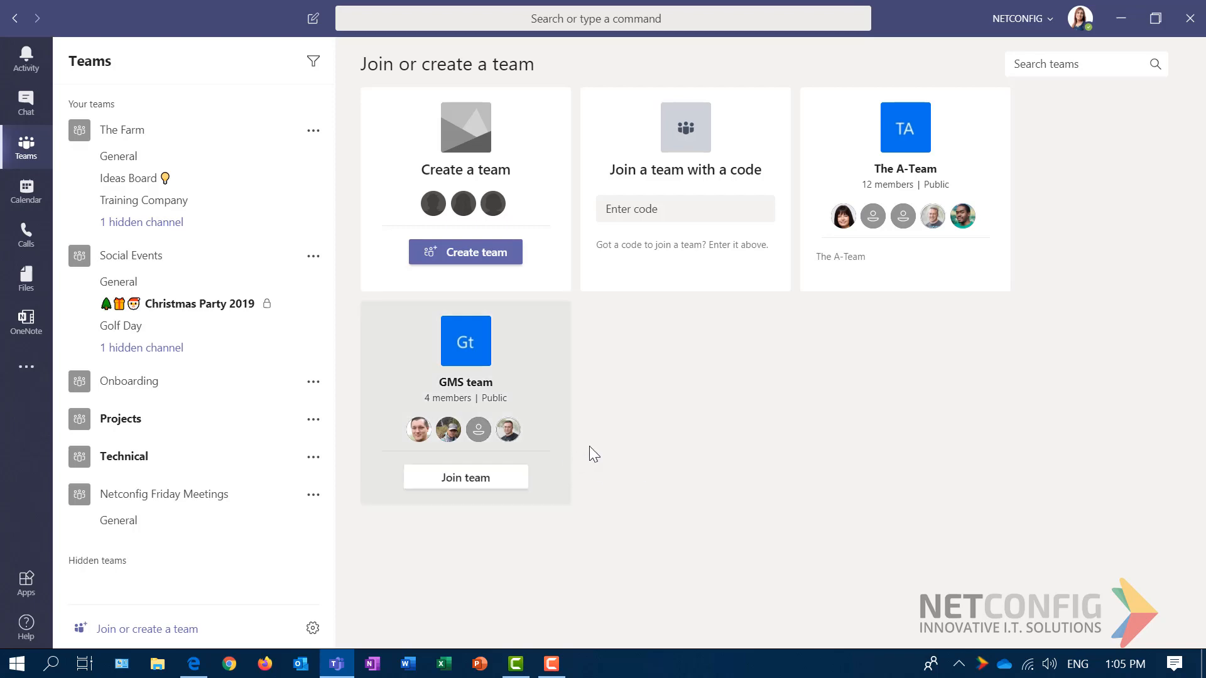
{"action": "left_click", "coordinate": [459, 262]}
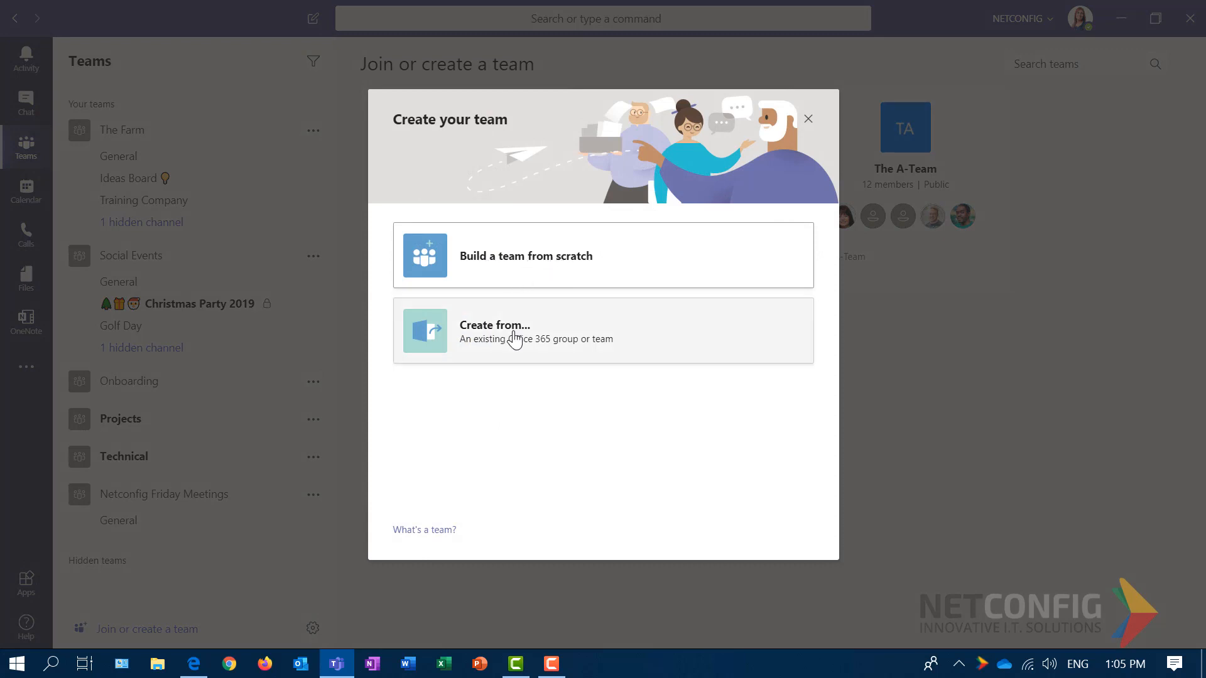
{"action": "left_click", "coordinate": [516, 276]}
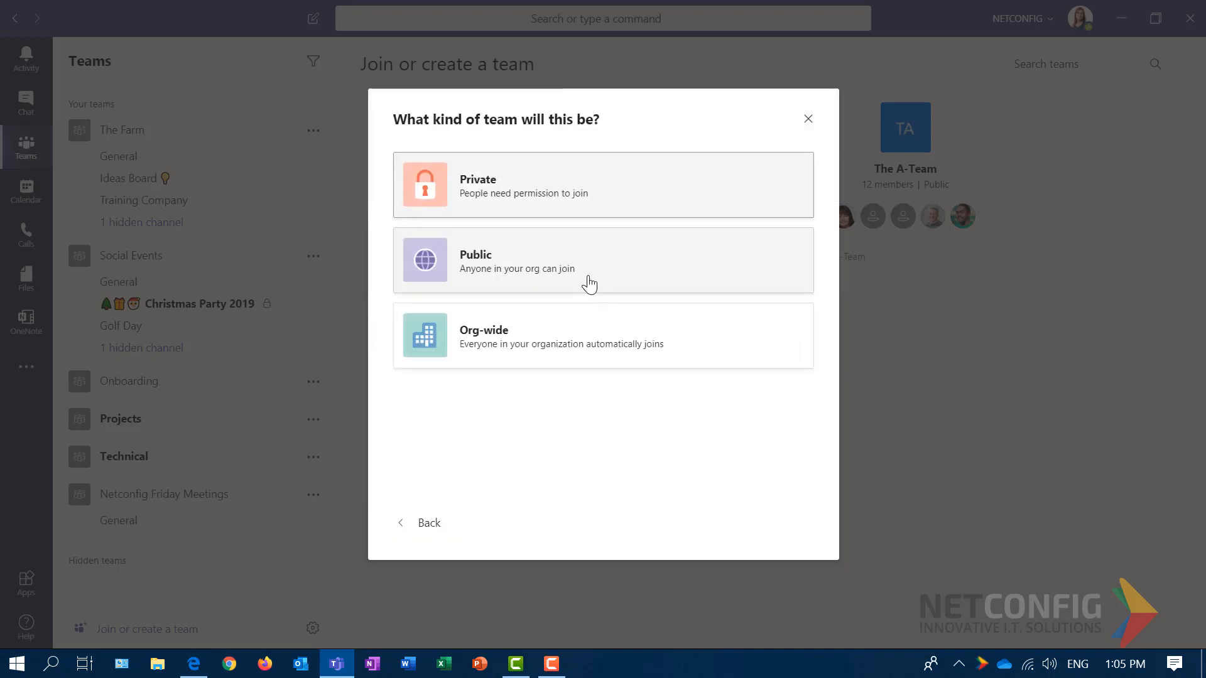
{"action": "left_click", "coordinate": [601, 209]}
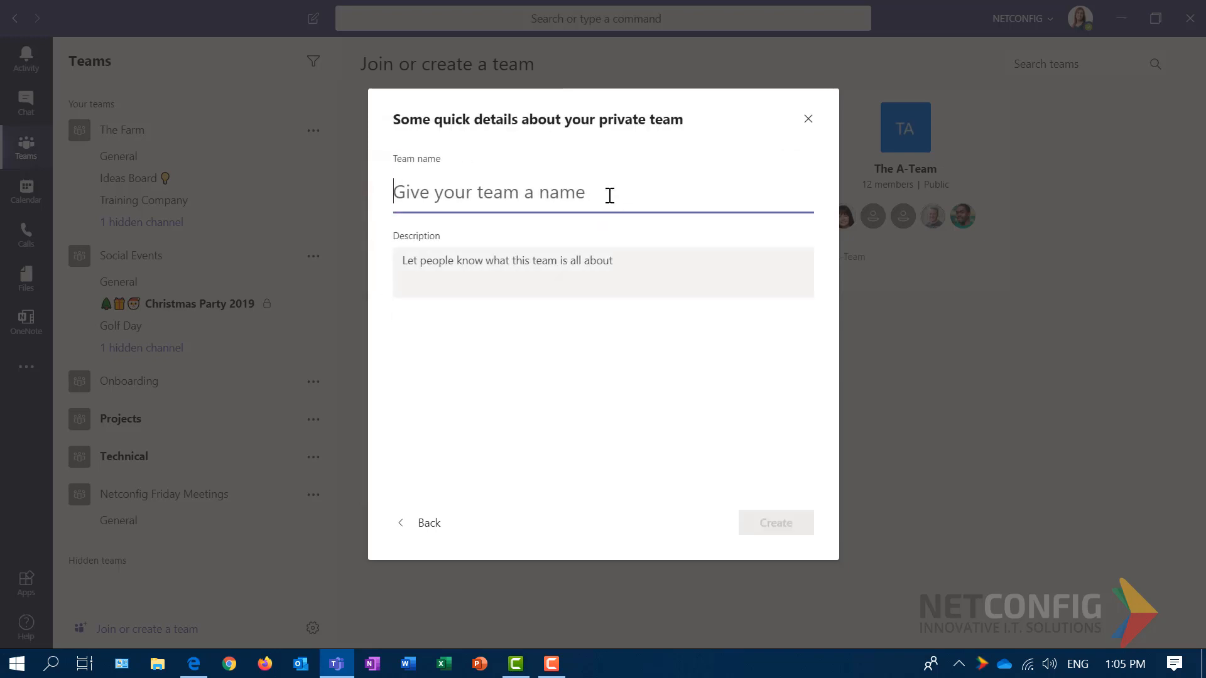
{"action": "type", "text": "T"}
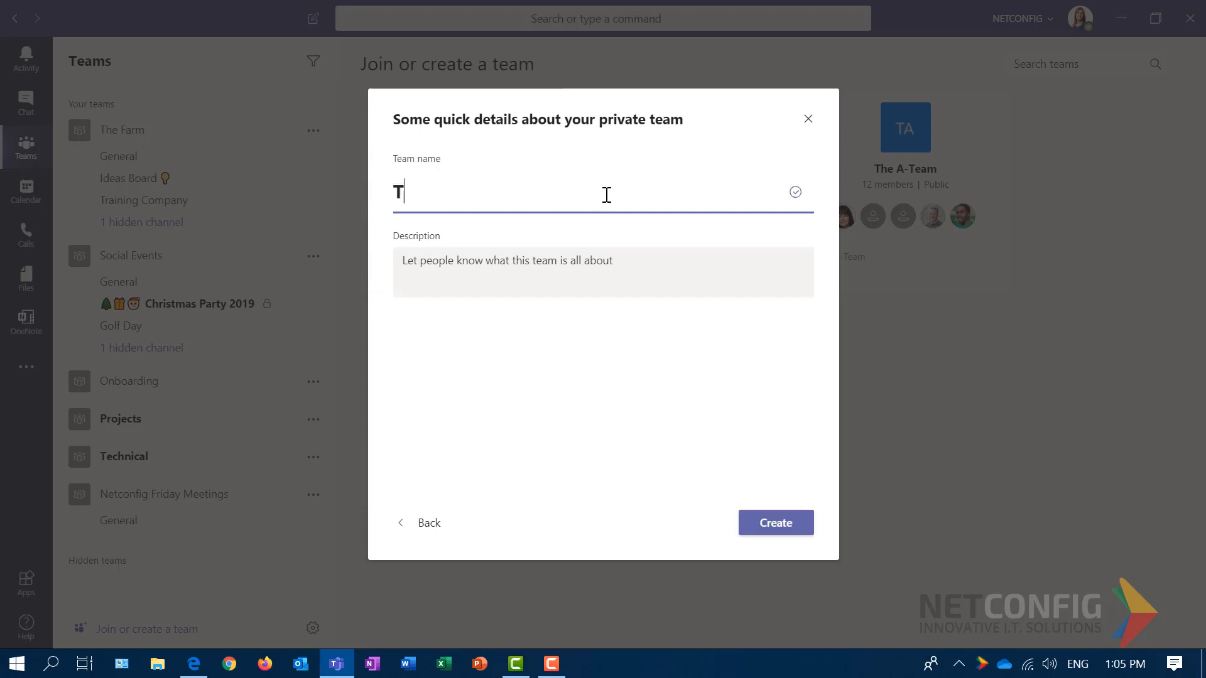
{"action": "type", "text": "est - MS Team"}
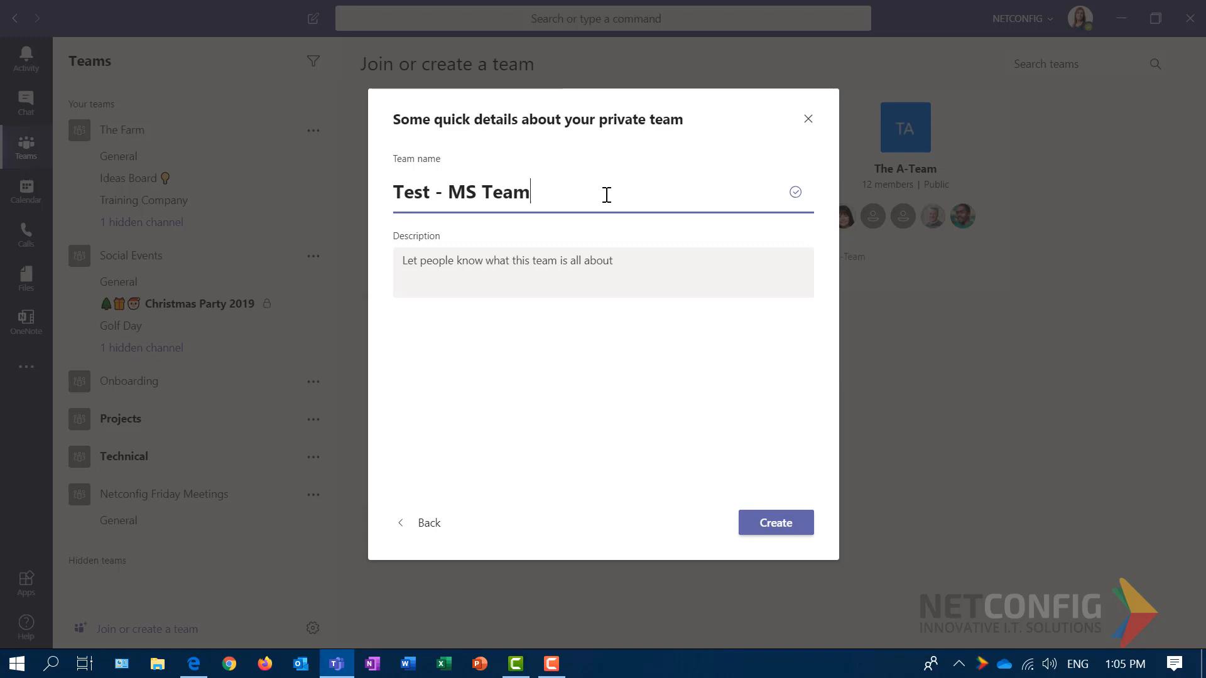
{"action": "type", "text": " Chats"}
{"action": "left_click", "coordinate": [796, 525]}
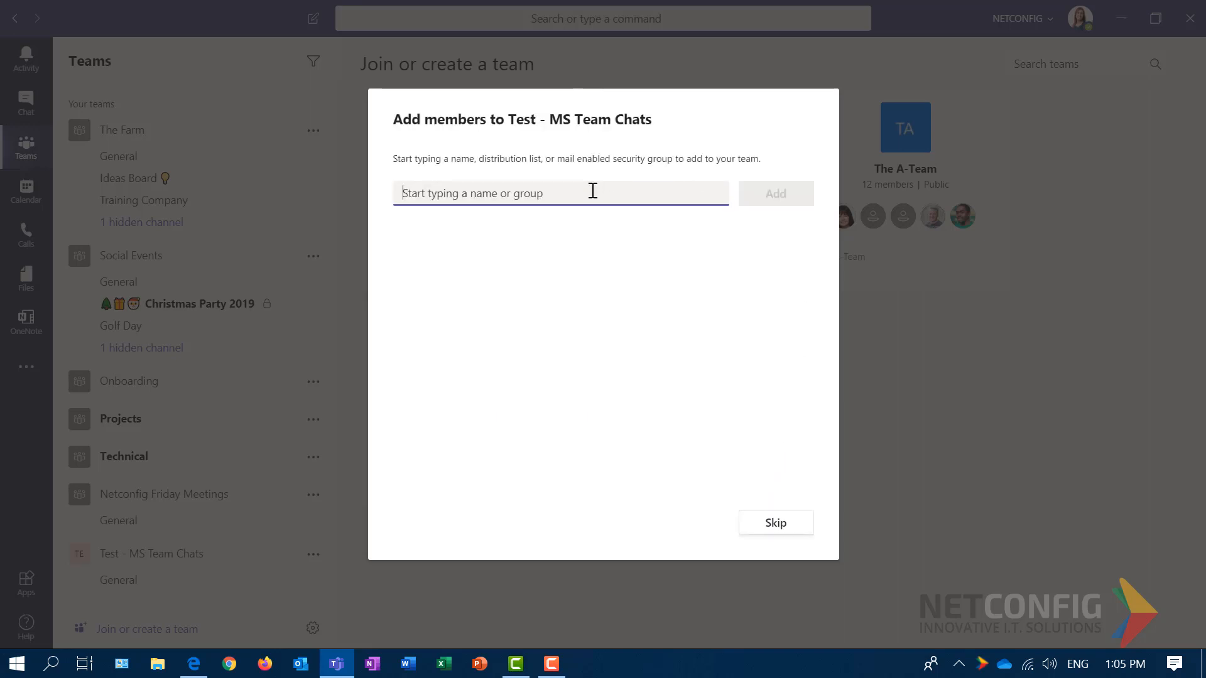
- Search for two colleagues by first name and add both as members of the new team
{"action": "type", "text": "Feo"}
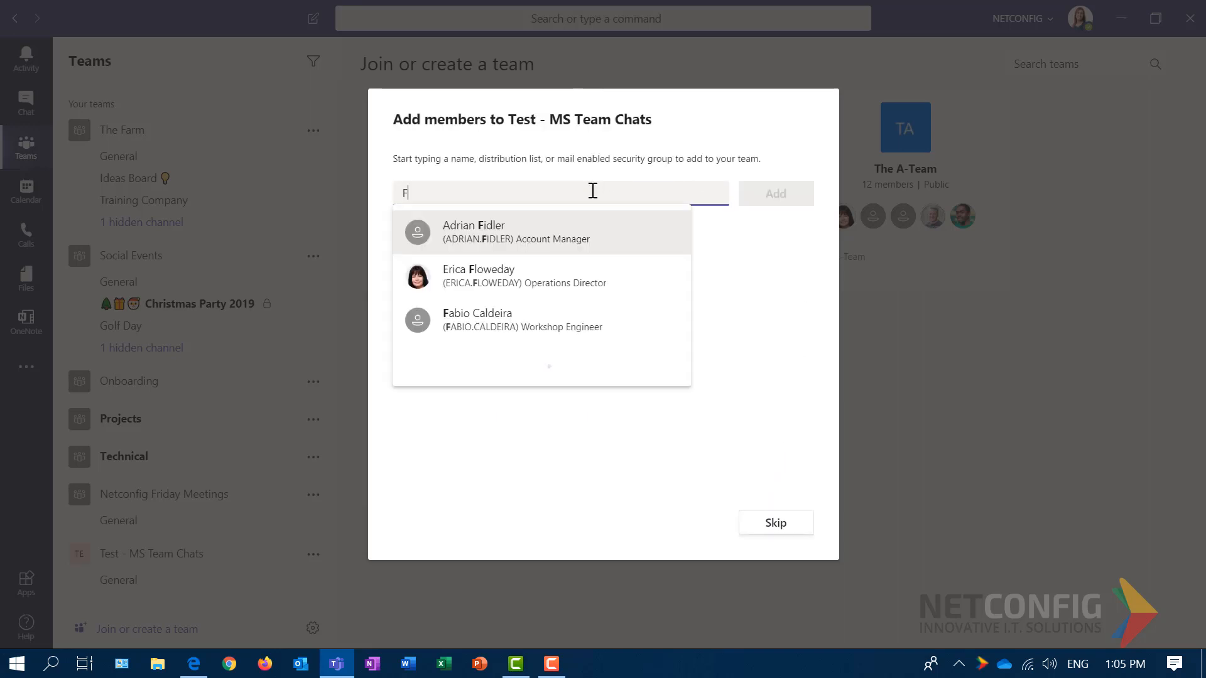
{"action": "key", "text": "BackSpace"}
{"action": "key", "text": "BackSpace"}
{"action": "key", "text": "BackSpace"}
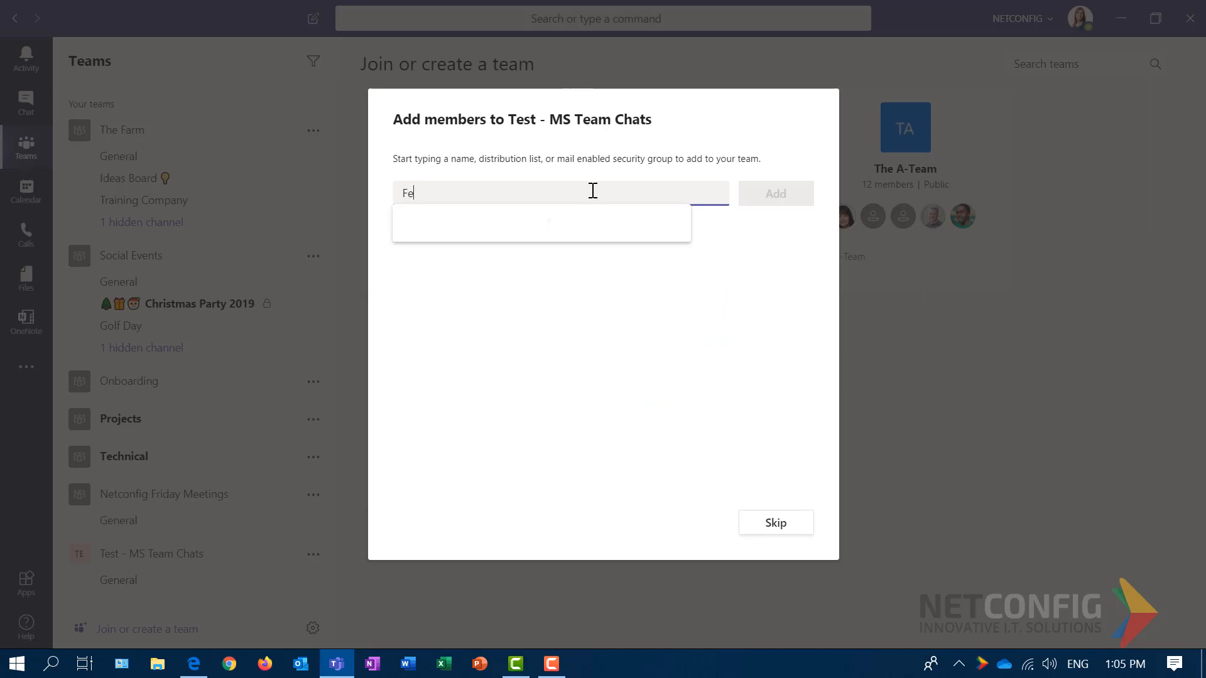
{"action": "type", "text": "George"}
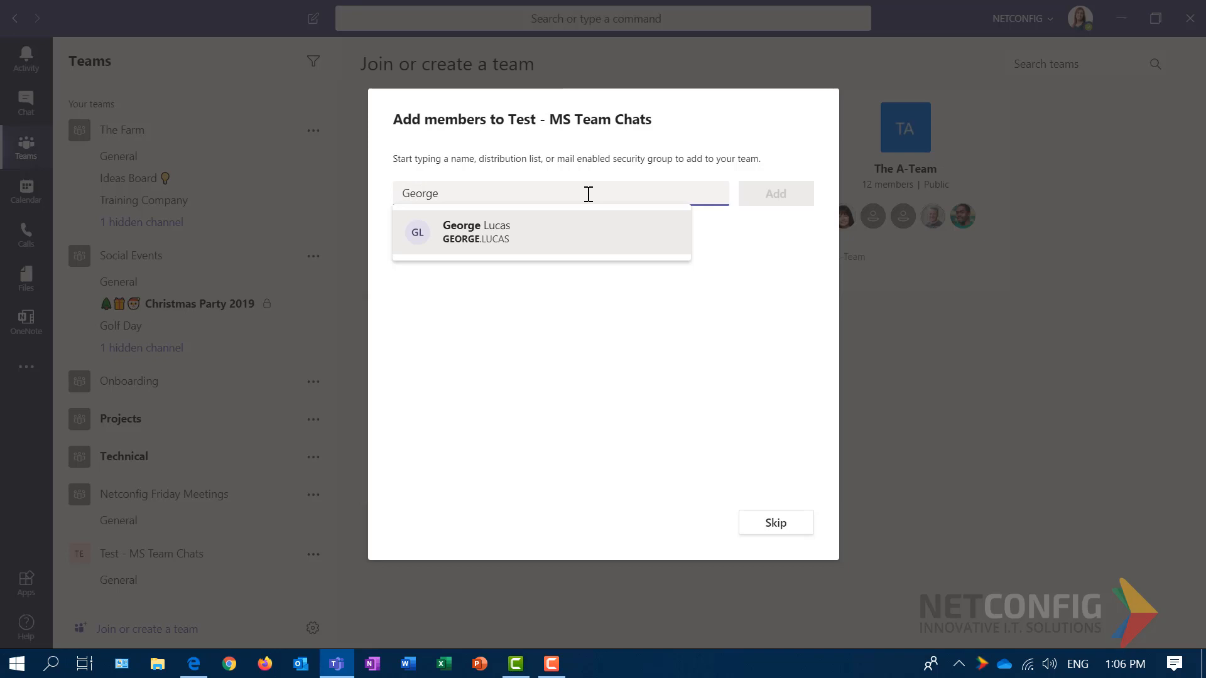
{"action": "left_click", "coordinate": [547, 237]}
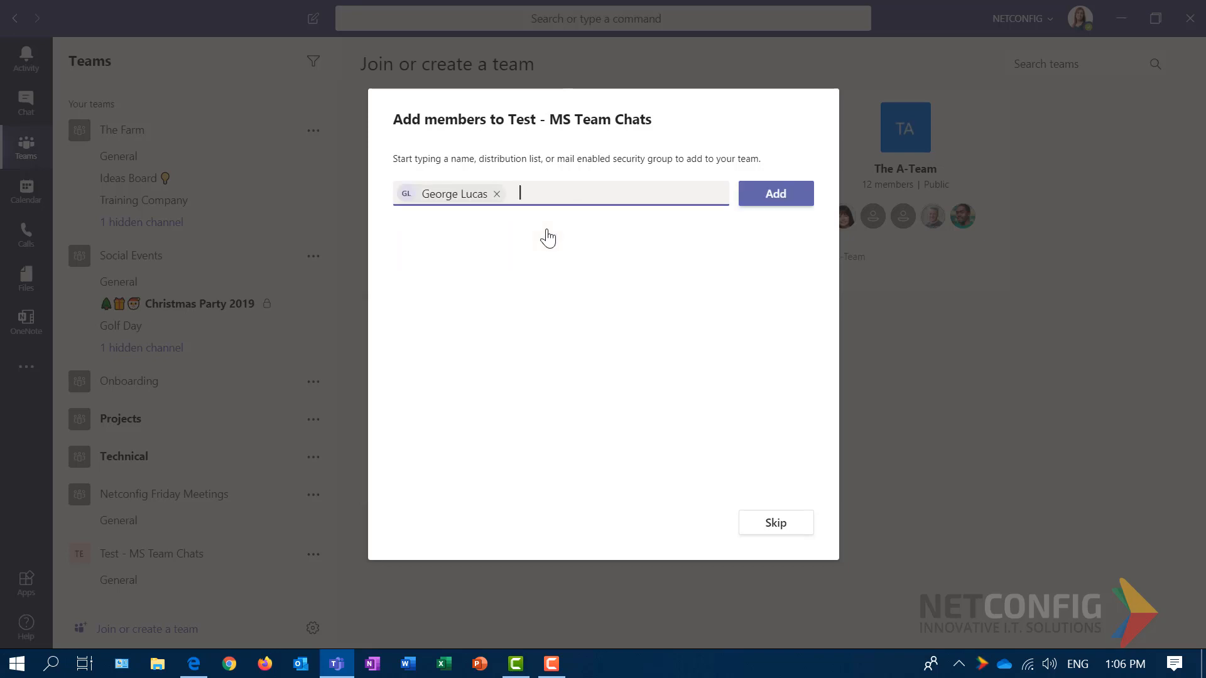
{"action": "type", "text": "Simon"}
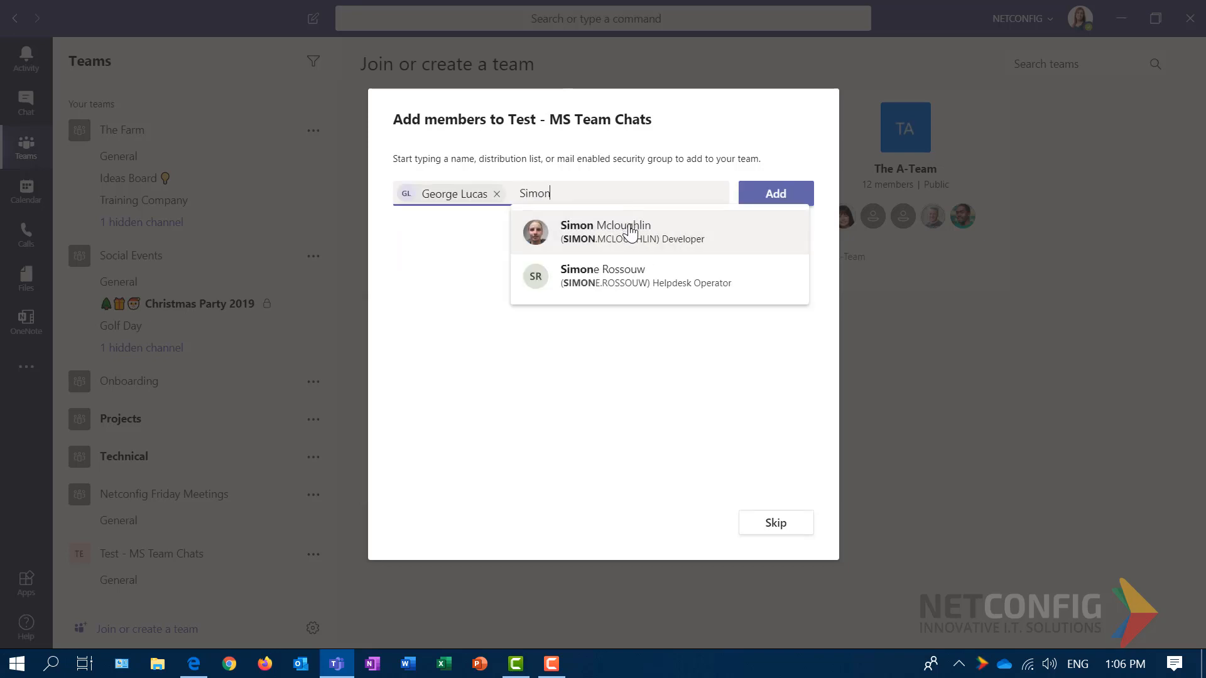
{"action": "left_click", "coordinate": [631, 233]}
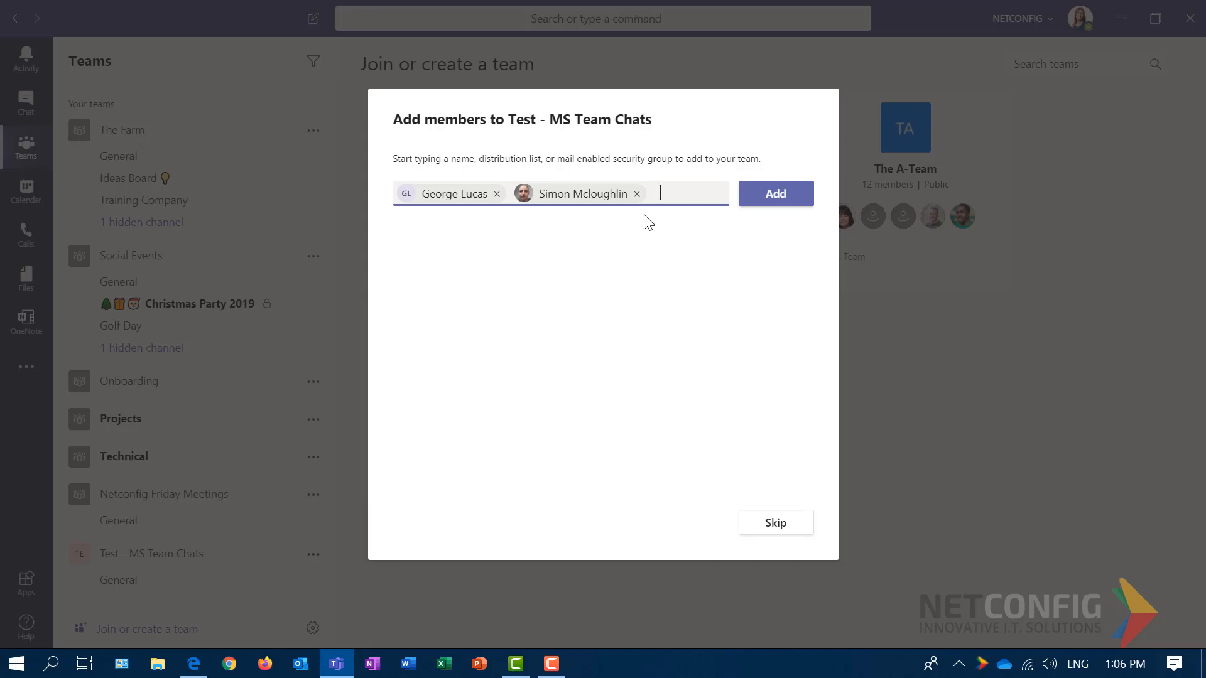
{"action": "left_click", "coordinate": [772, 197]}
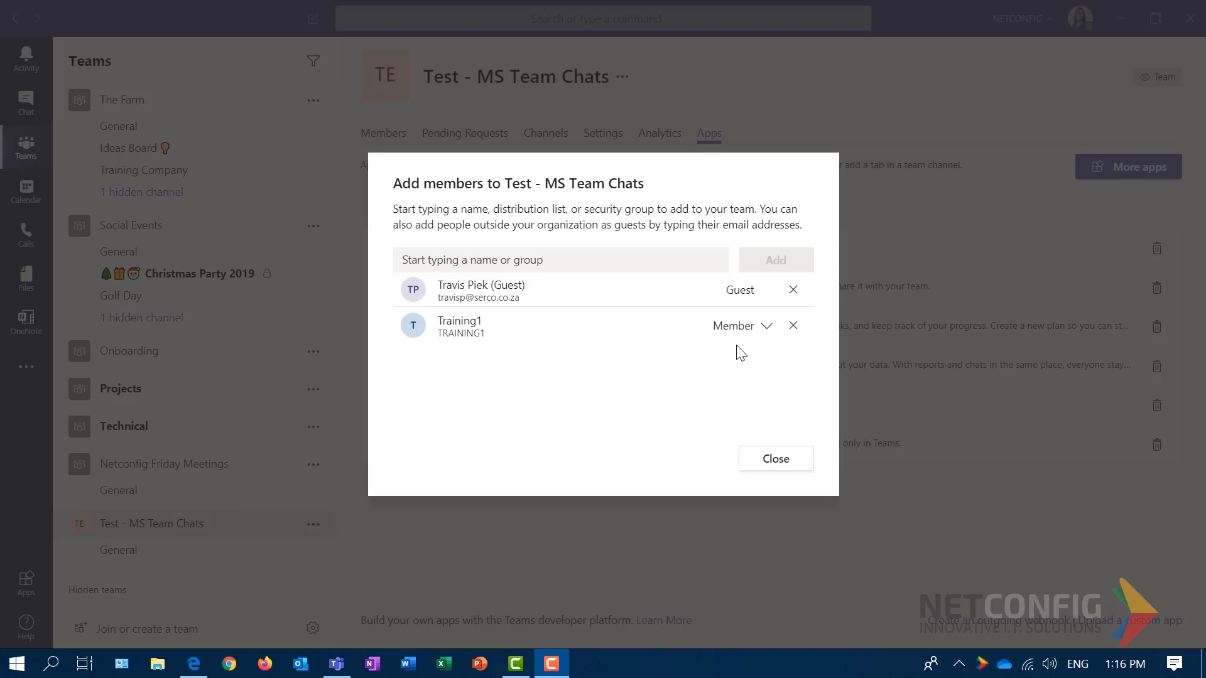
- Change the Training1 account's role in the team to Owner and finish adding members
{"action": "left_click", "coordinate": [766, 327]}
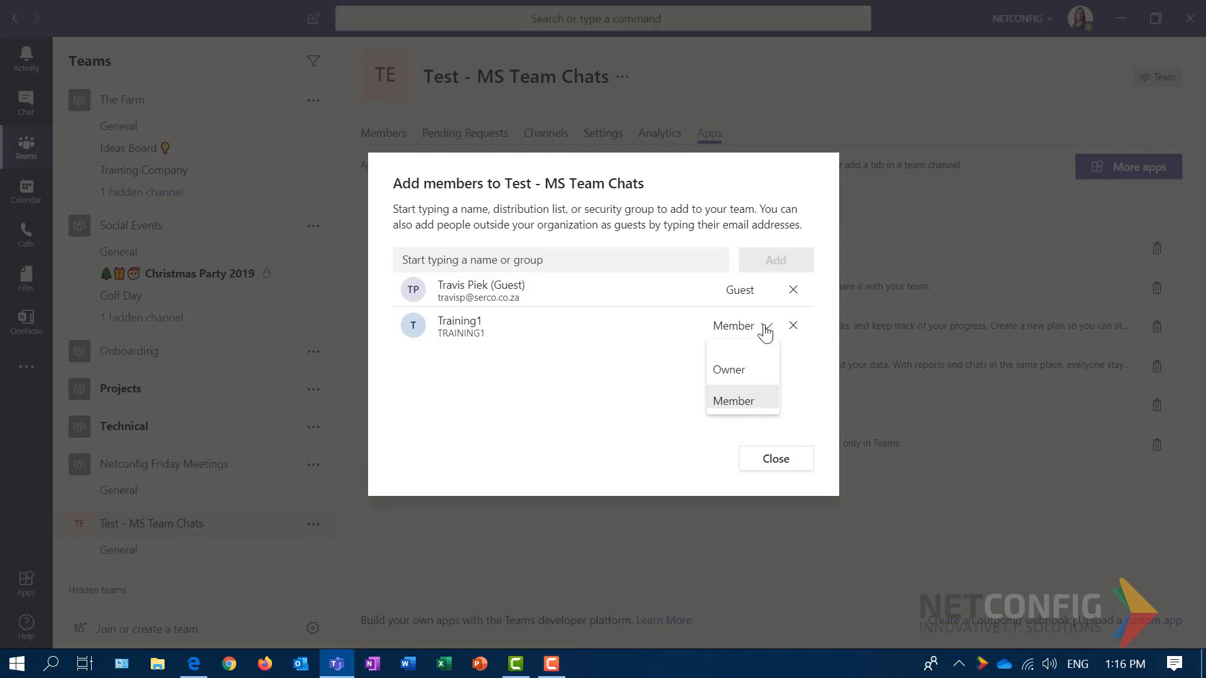
{"action": "left_click", "coordinate": [736, 369]}
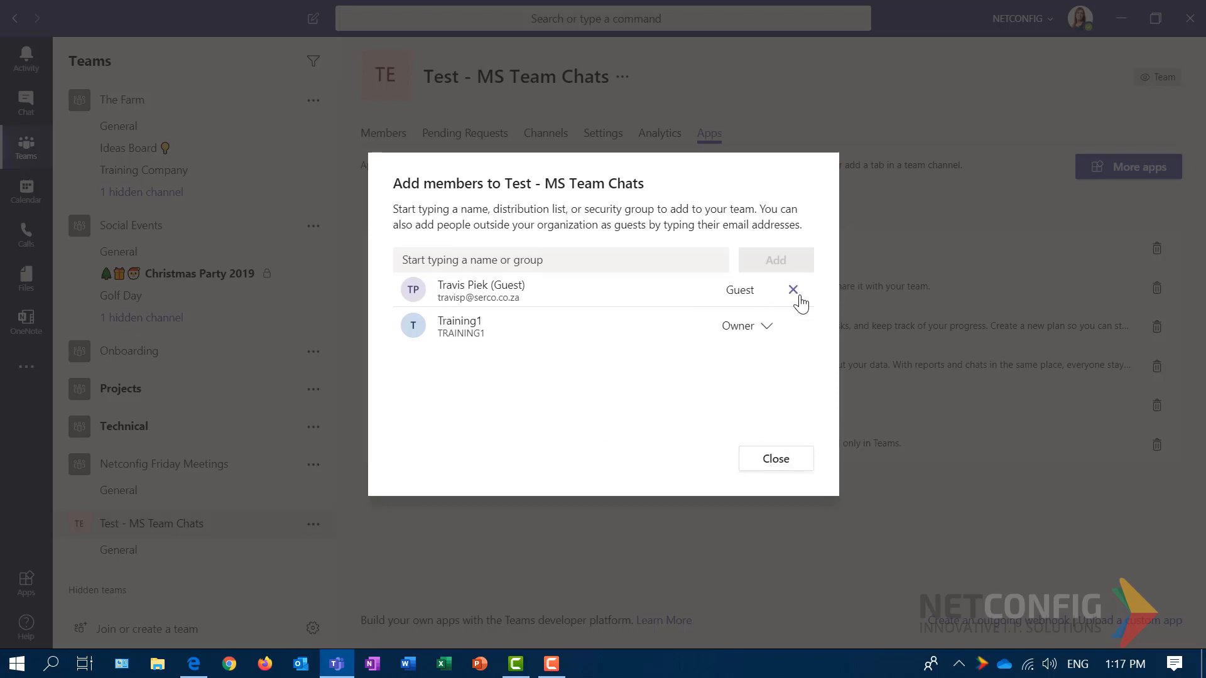
{"action": "left_click", "coordinate": [775, 459]}
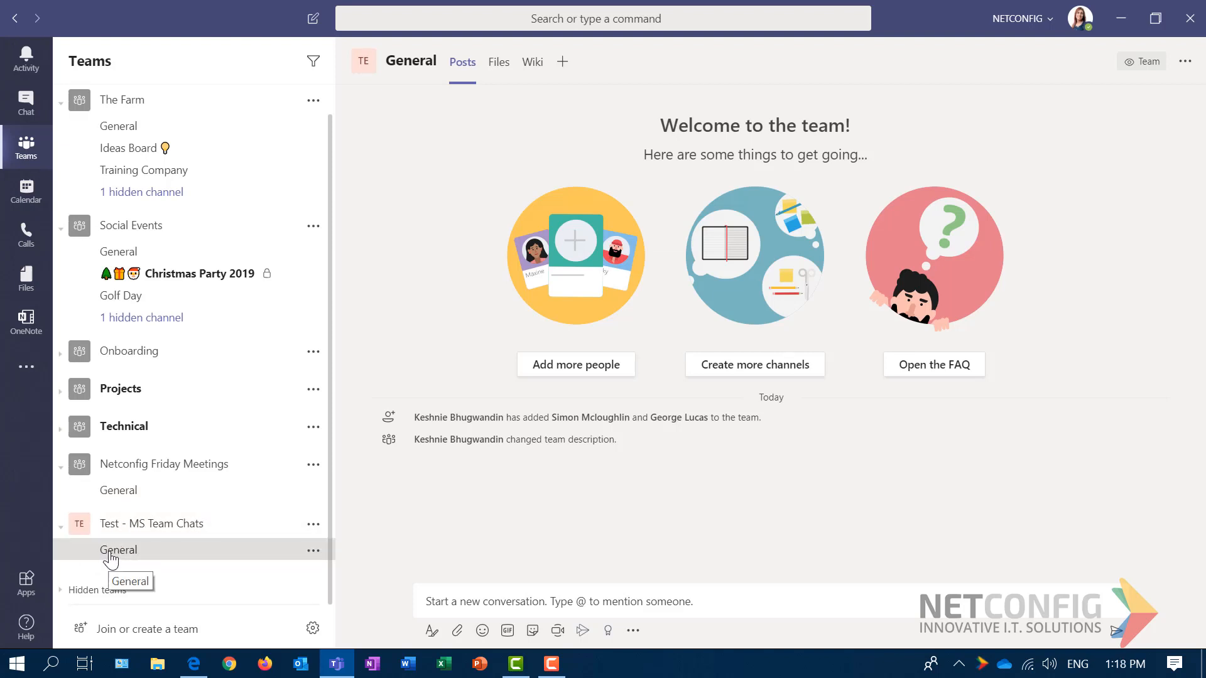
- Open the management page of Test - MS Team Chats and review its members and pending requests
{"action": "left_click", "coordinate": [314, 525]}
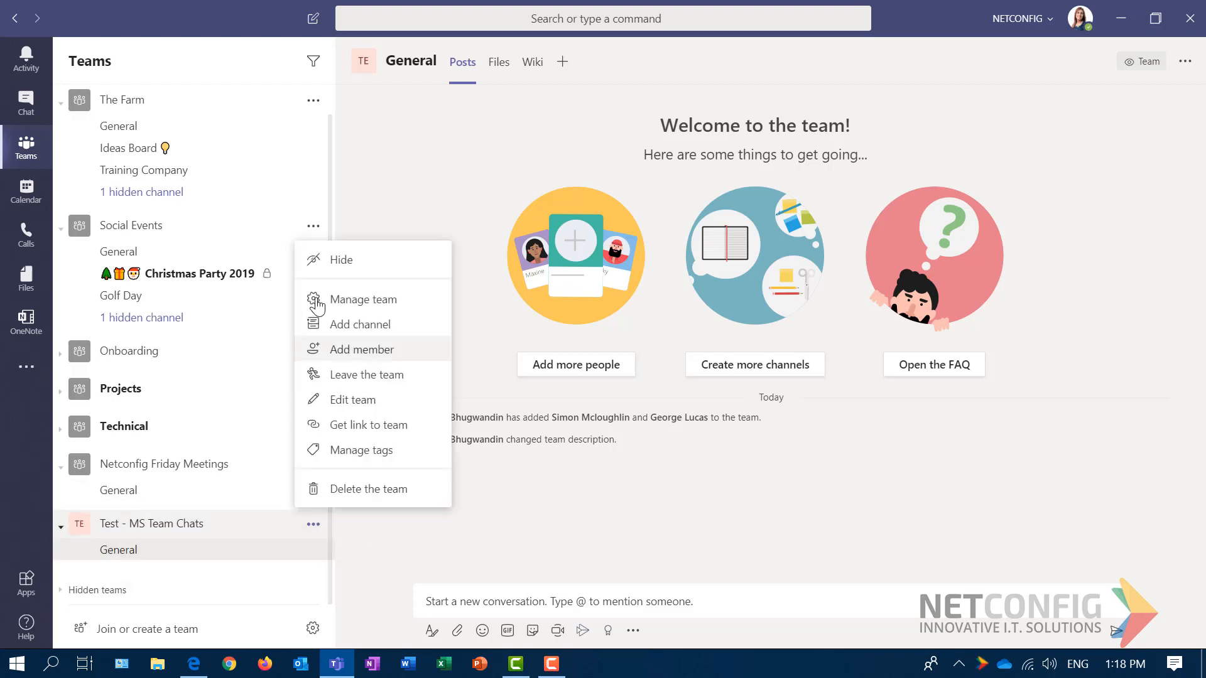
{"action": "left_click", "coordinate": [372, 303]}
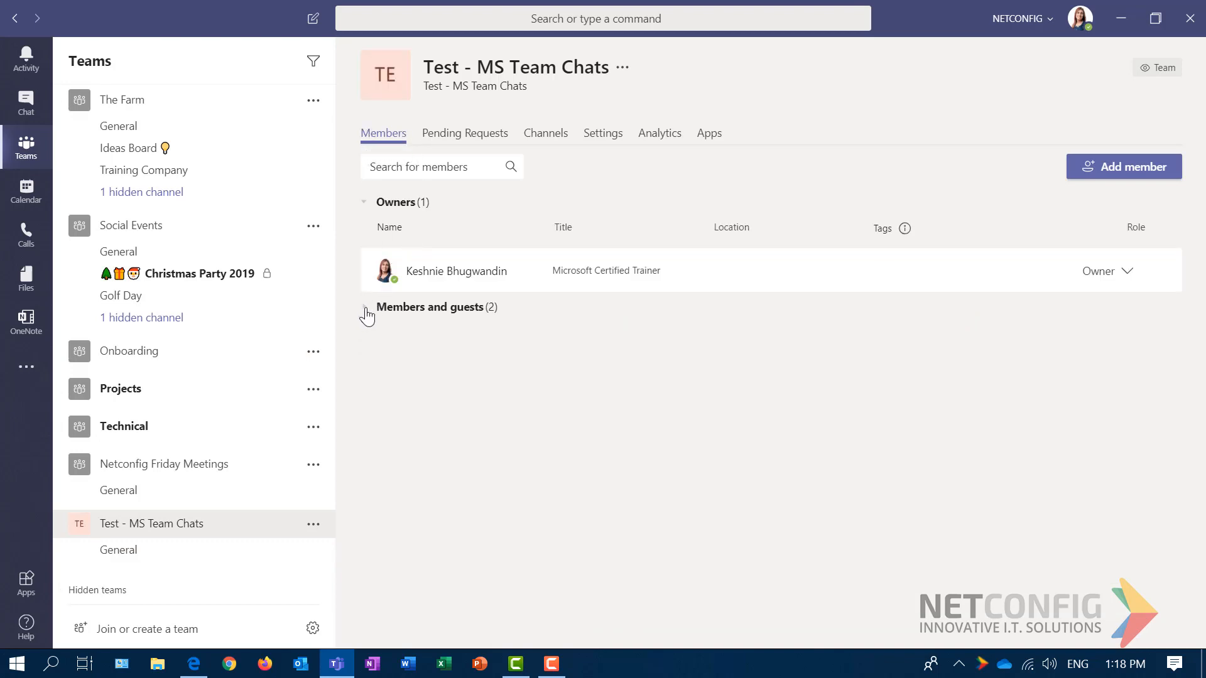
{"action": "left_click", "coordinate": [475, 134]}
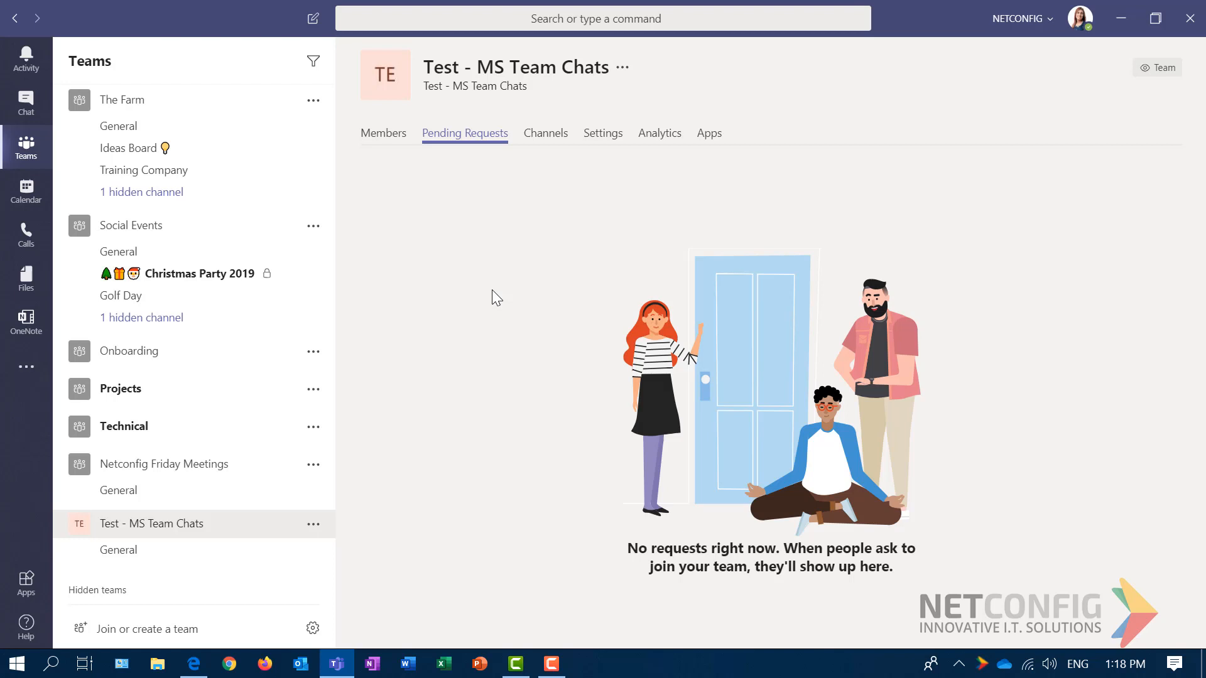
- Add a channel named "Test" to the team with Standard privacy, automatically shown in everyone's channel list
{"action": "left_click", "coordinate": [555, 139]}
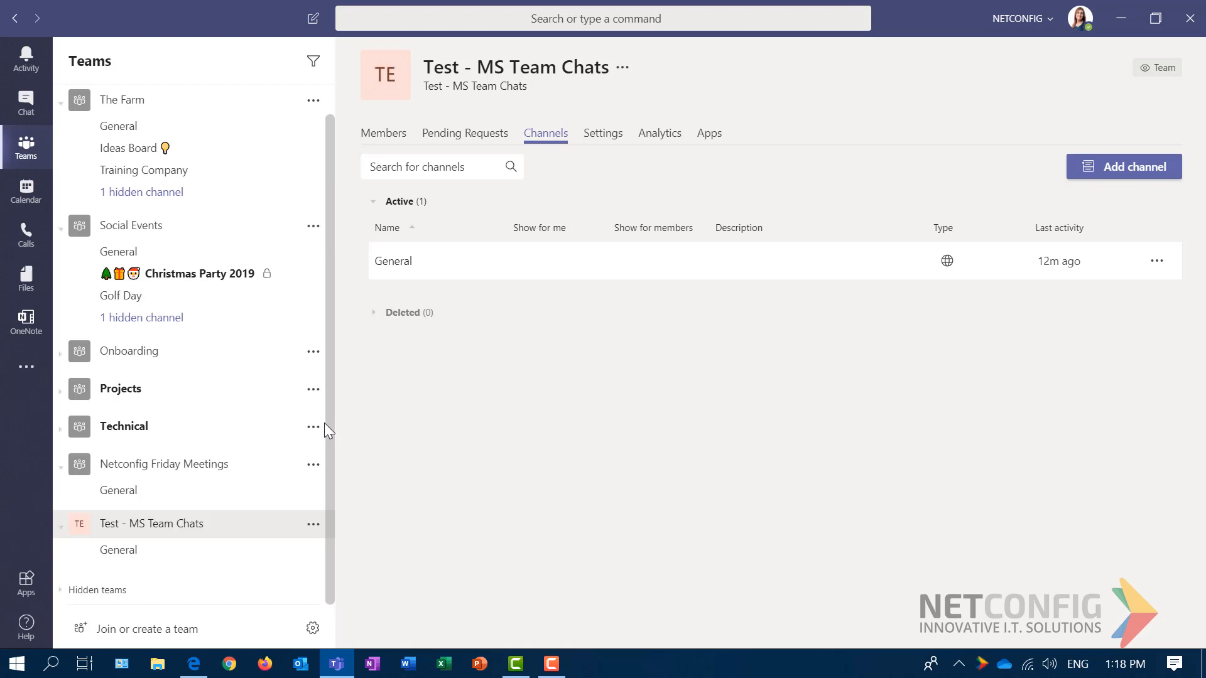
{"action": "left_click", "coordinate": [1157, 171]}
{"action": "type", "text": "Test"}
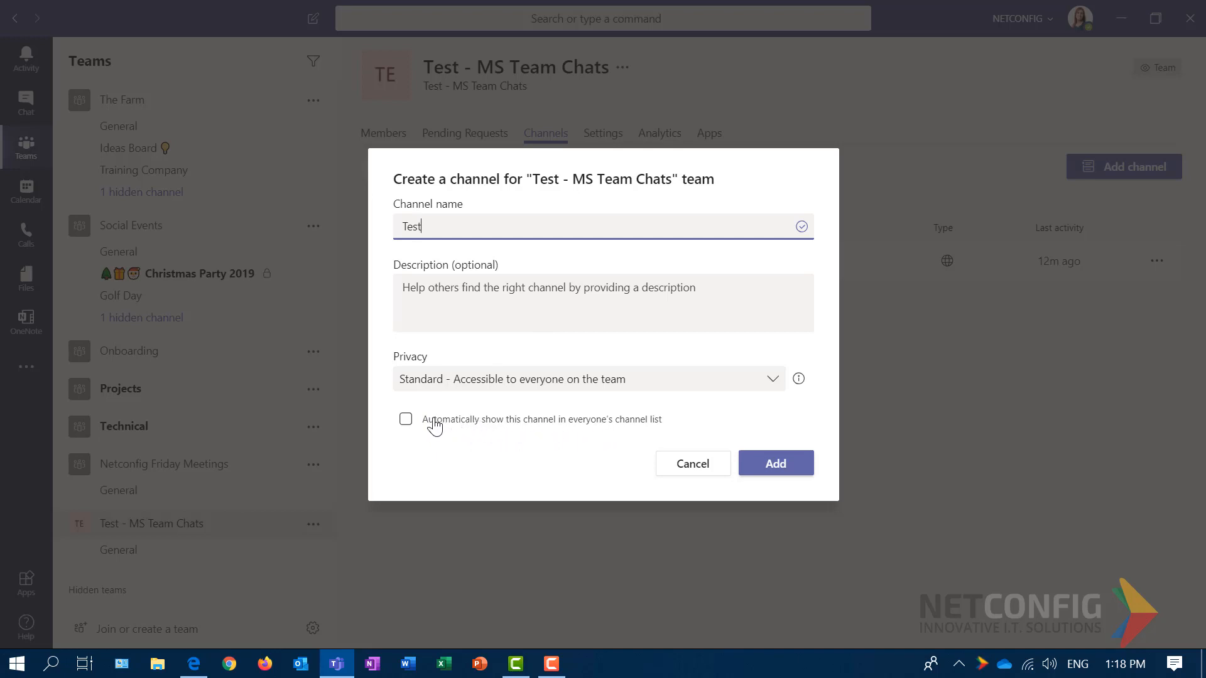
{"action": "left_click", "coordinate": [409, 427]}
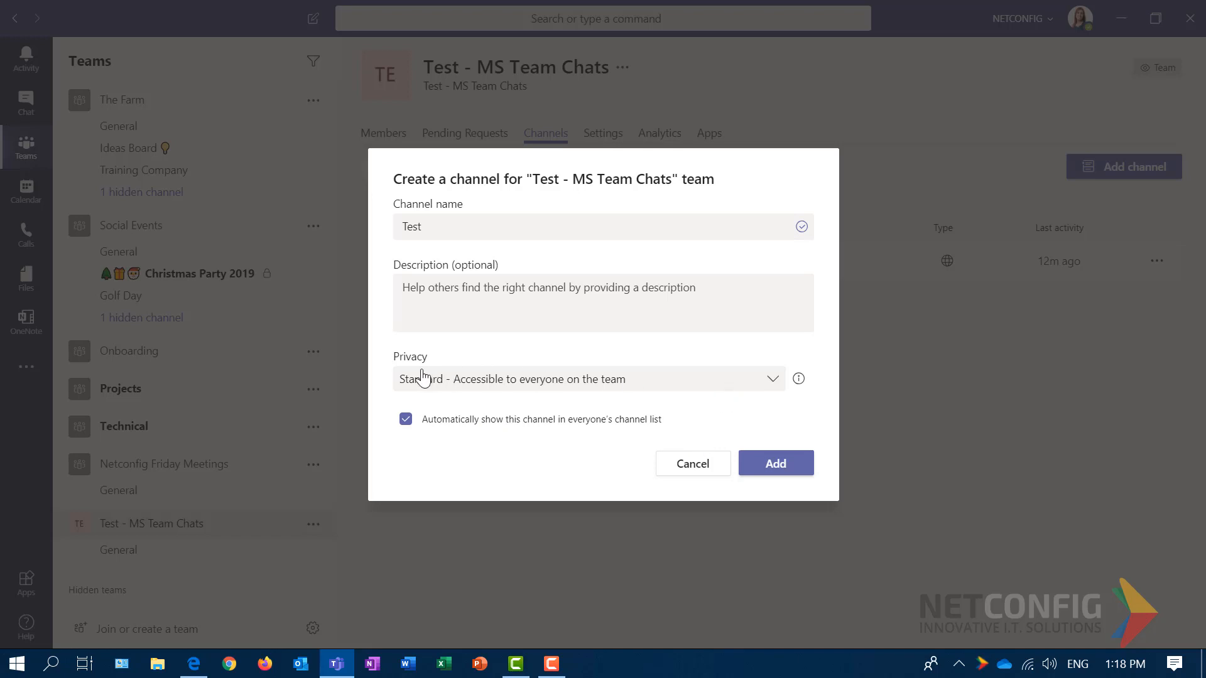
{"action": "left_click", "coordinate": [774, 383]}
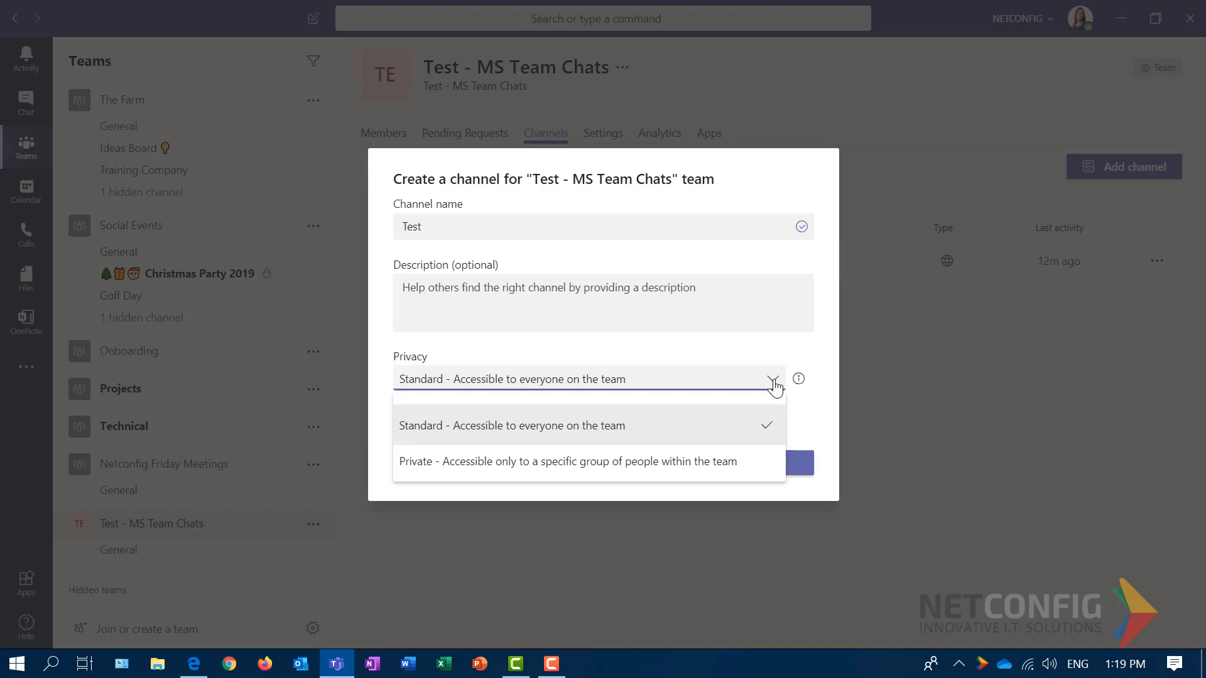
{"action": "left_click", "coordinate": [560, 426]}
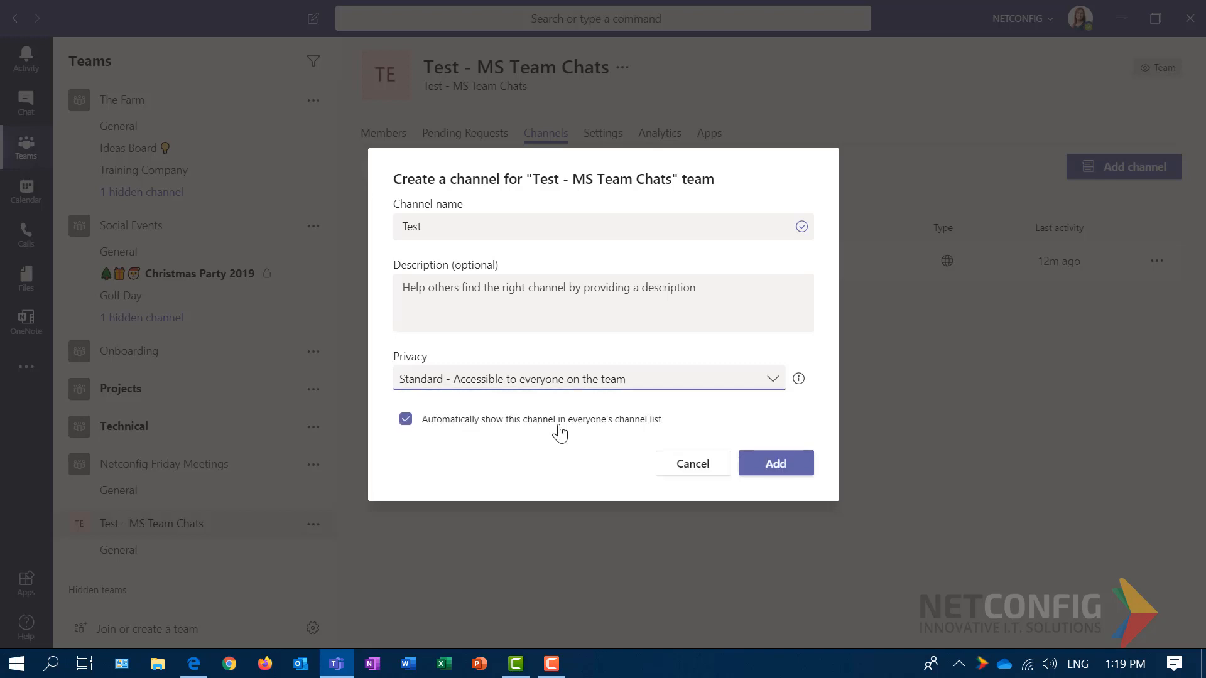
{"action": "left_click", "coordinate": [770, 465]}
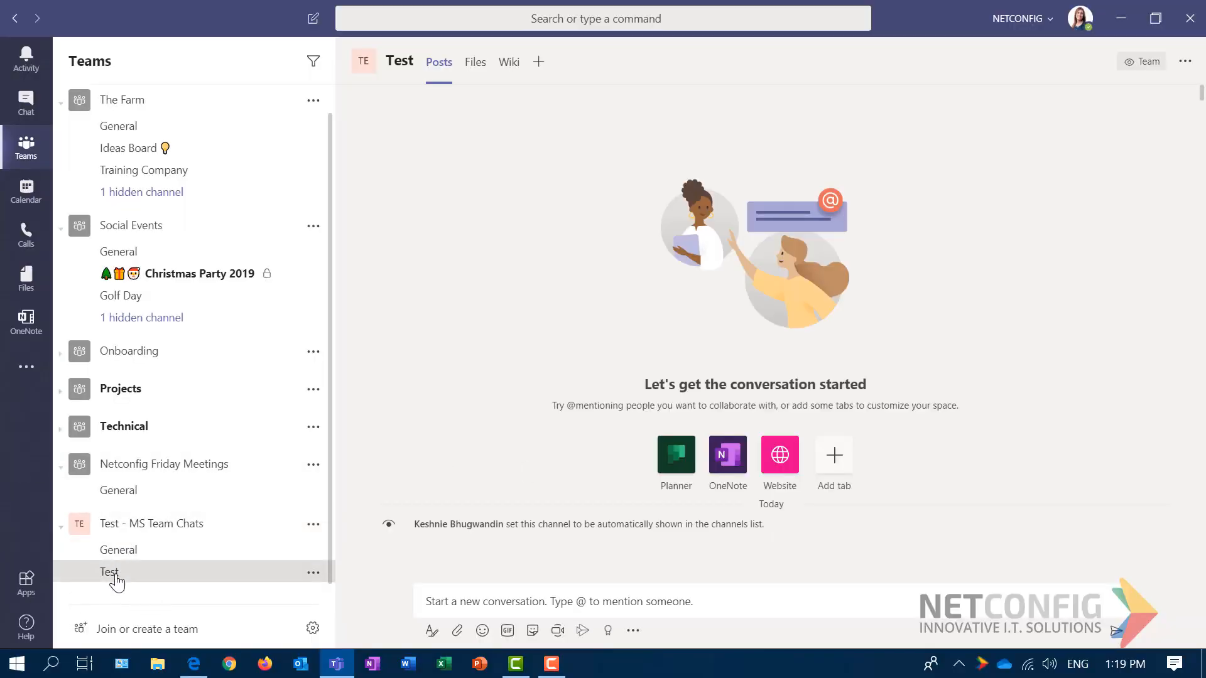
{"action": "left_click", "coordinate": [313, 524]}
{"action": "left_click", "coordinate": [364, 299]}
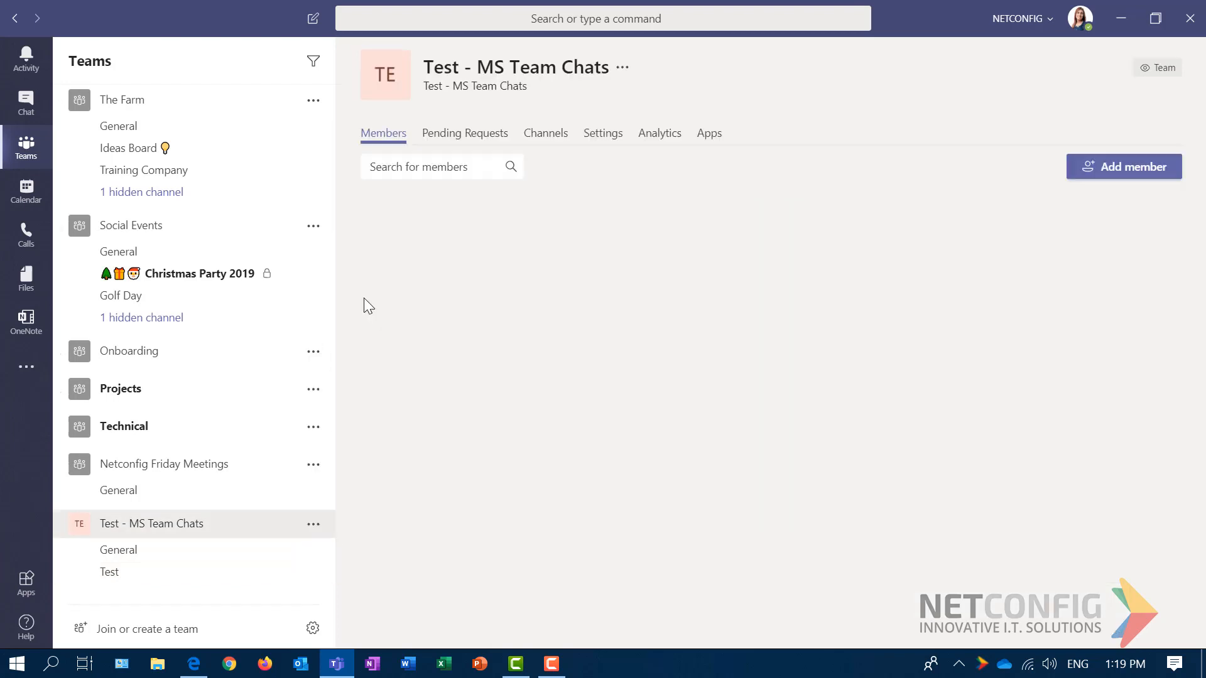
{"action": "left_click", "coordinate": [602, 134]}
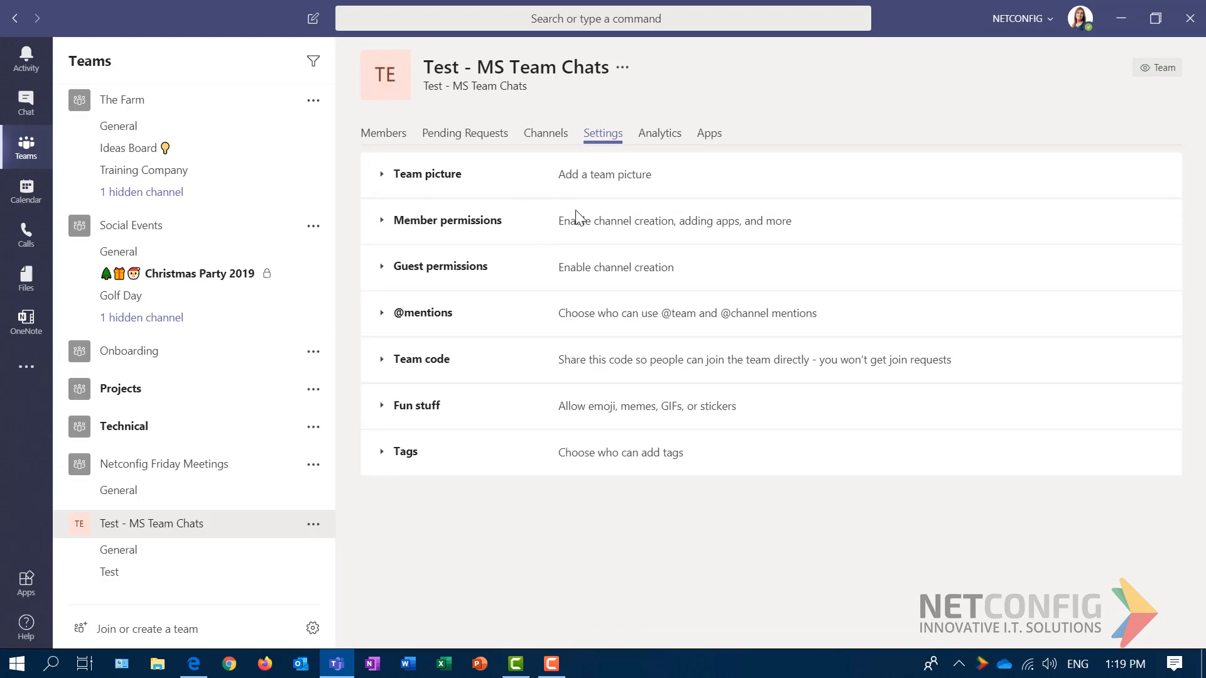
{"action": "left_click", "coordinate": [440, 228]}
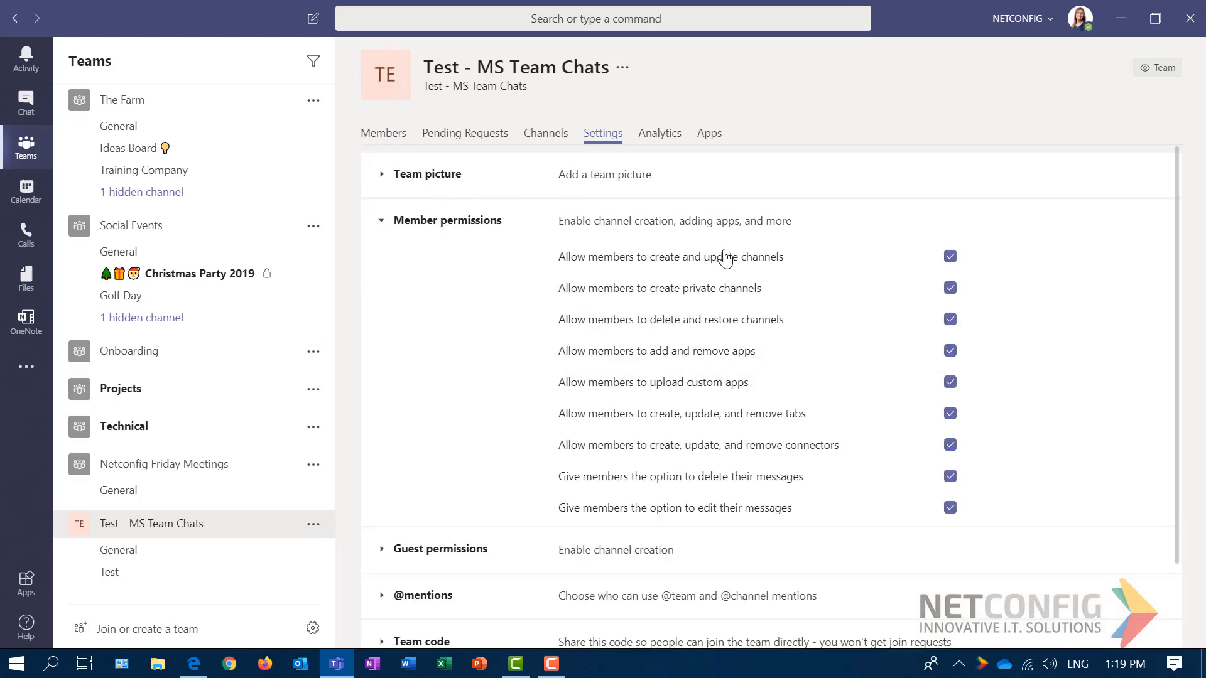
{"action": "scroll", "coordinate": [716, 503], "scroll_direction": "down", "scroll_amount": 3}
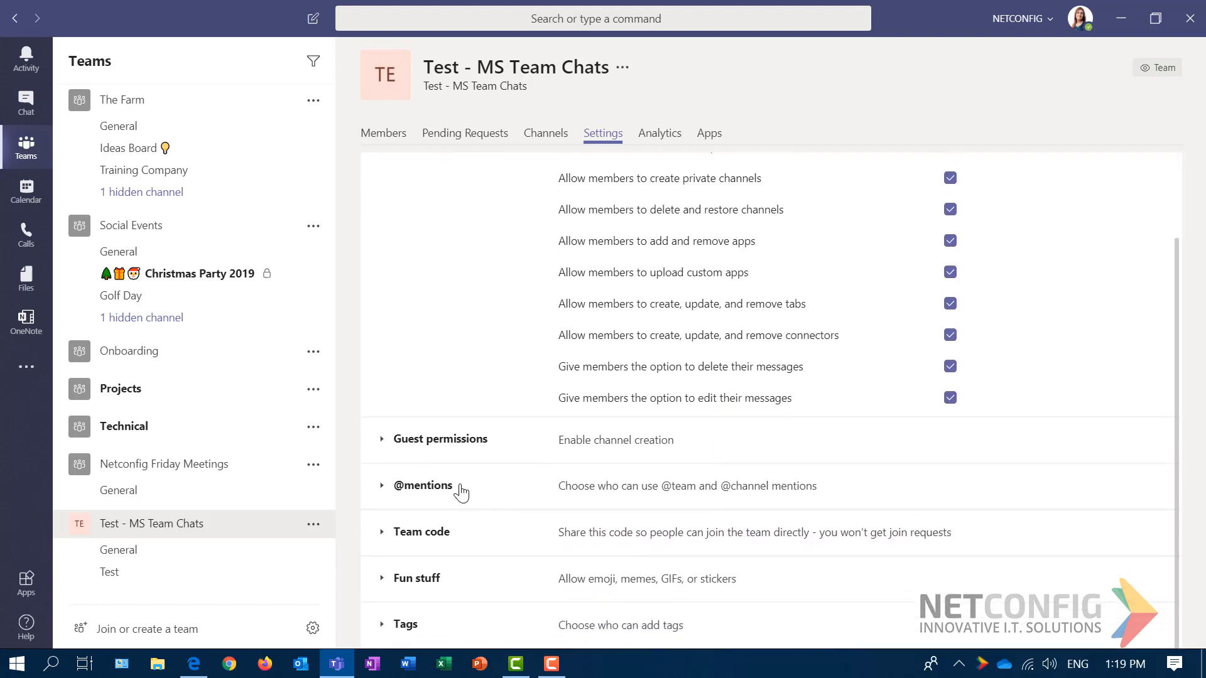
{"action": "left_click", "coordinate": [447, 491]}
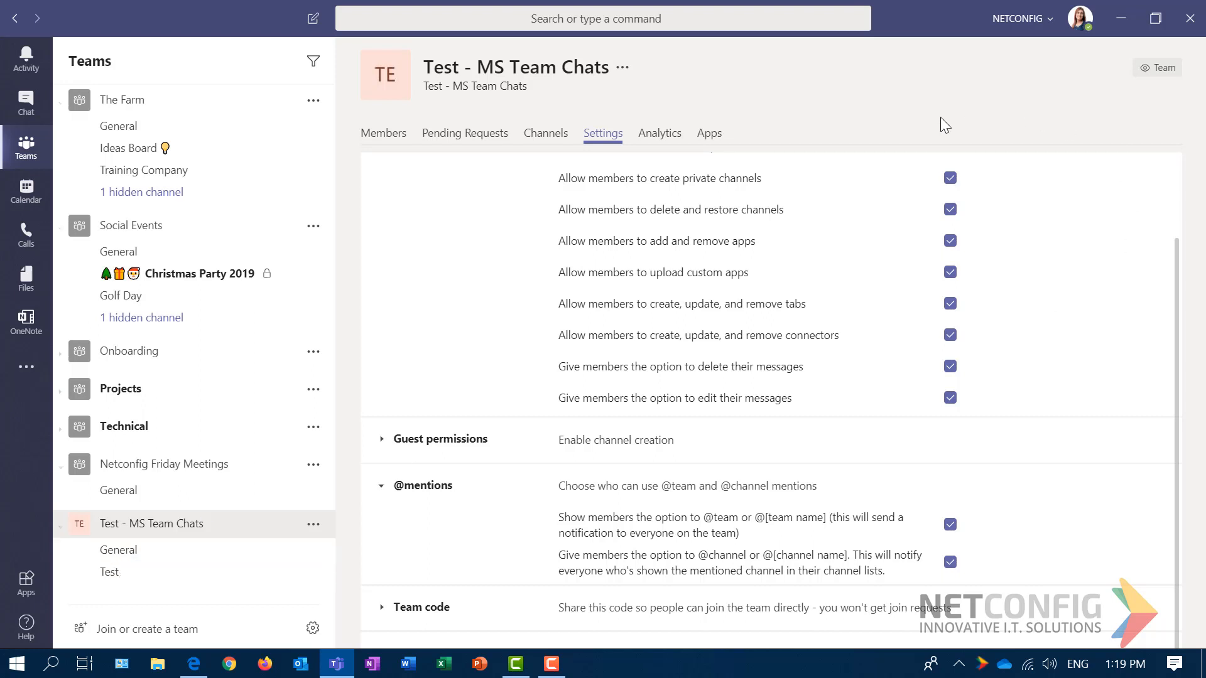
{"action": "scroll", "coordinate": [512, 286], "scroll_direction": "down", "scroll_amount": 2}
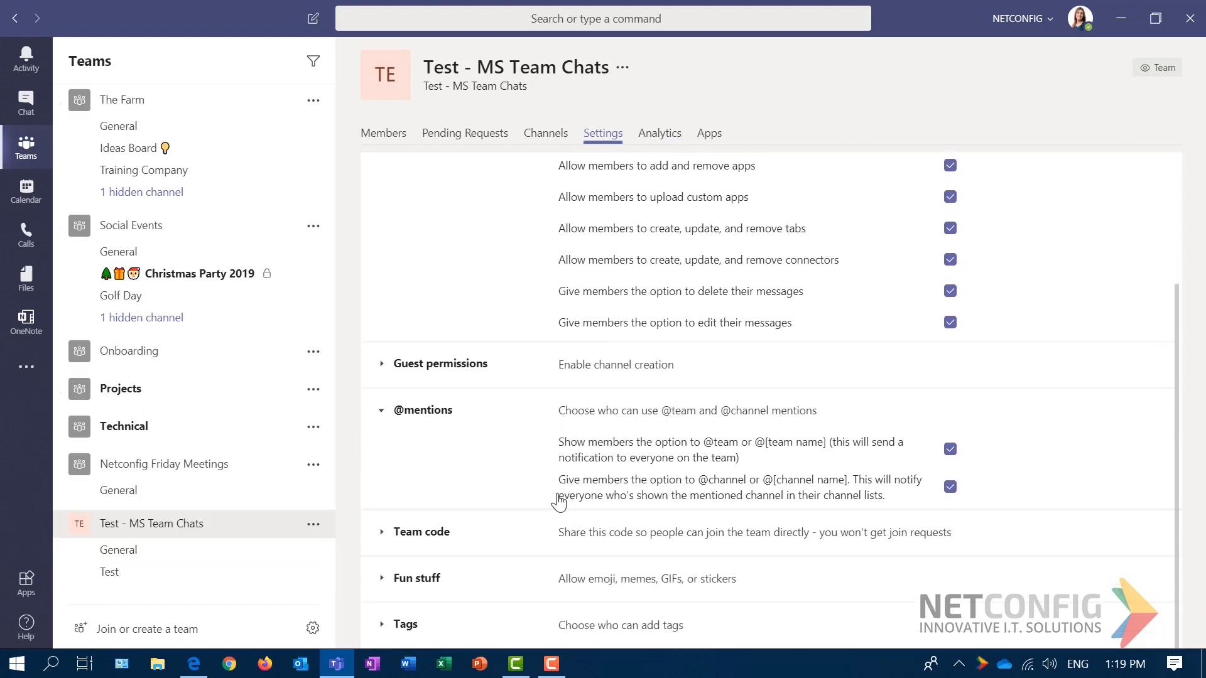
- Review the team's analytics and its list of apps
{"action": "left_click", "coordinate": [661, 137]}
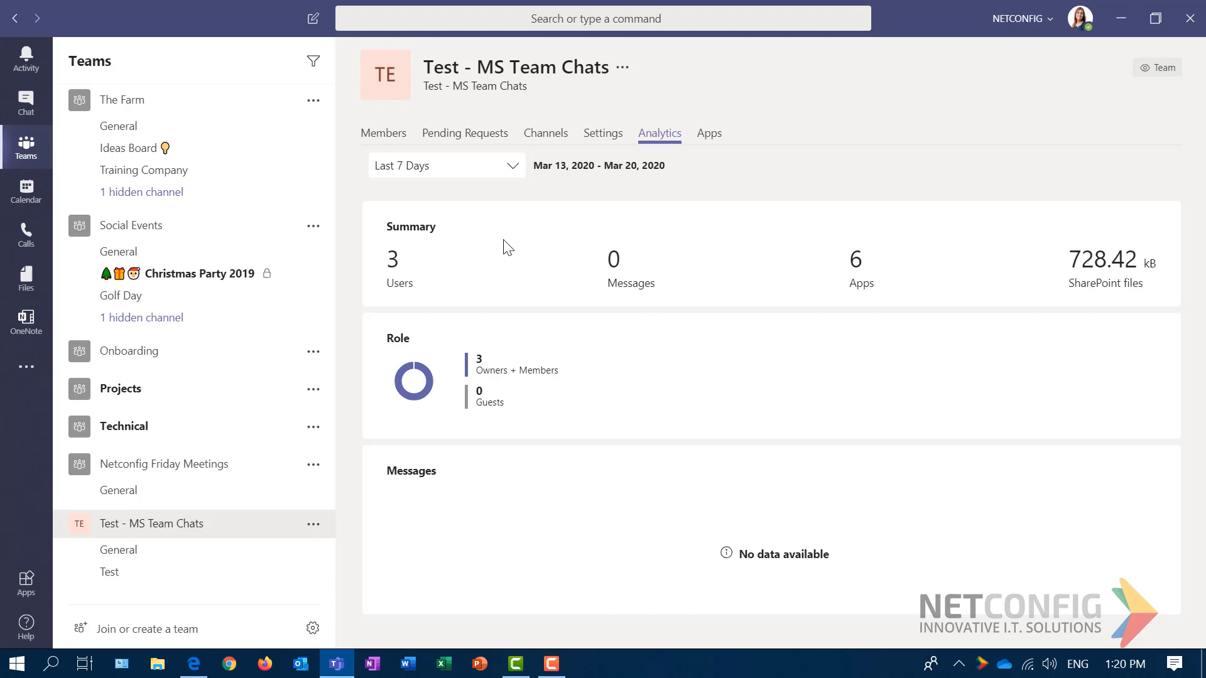
{"action": "left_click", "coordinate": [711, 136]}
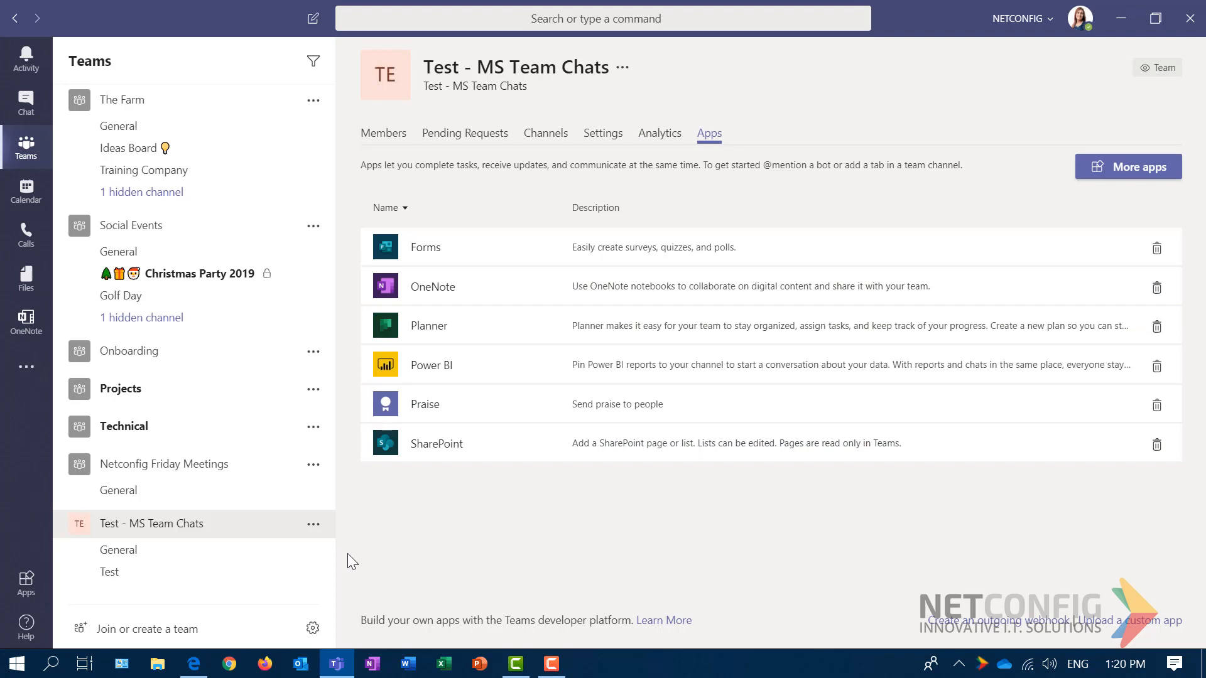
- View the channel creation form for the Test - MS Team Chats team and close it without adding a channel
{"action": "left_click", "coordinate": [313, 524]}
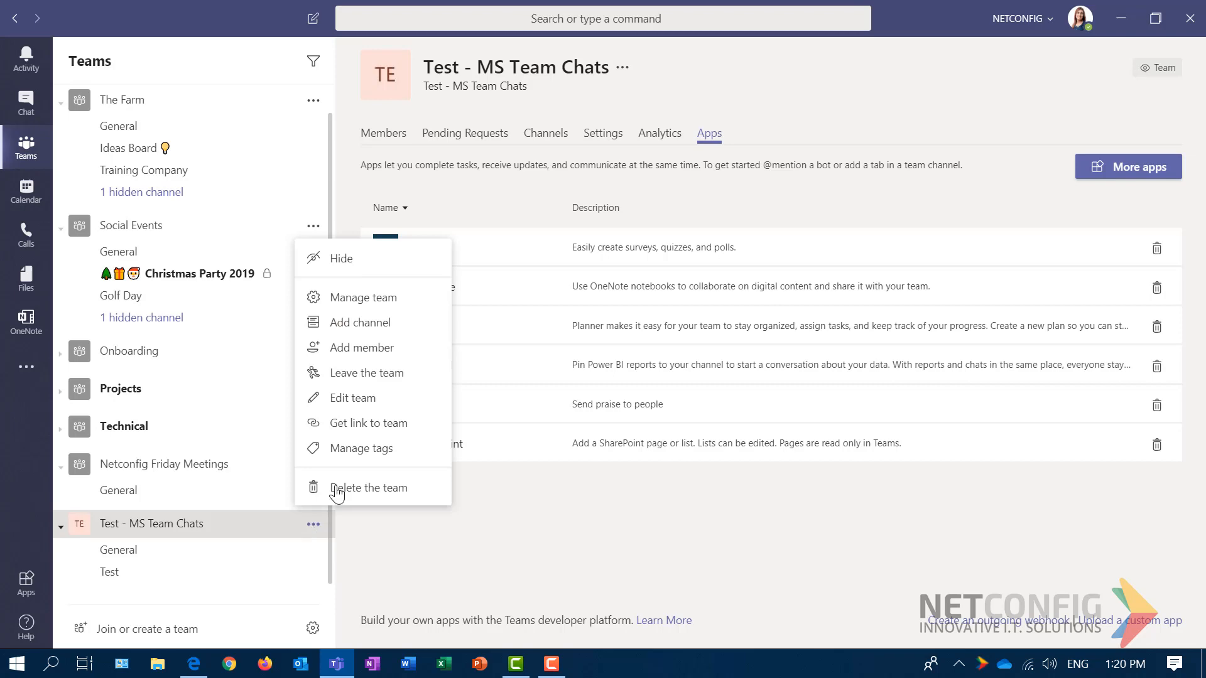
{"action": "left_click", "coordinate": [348, 324]}
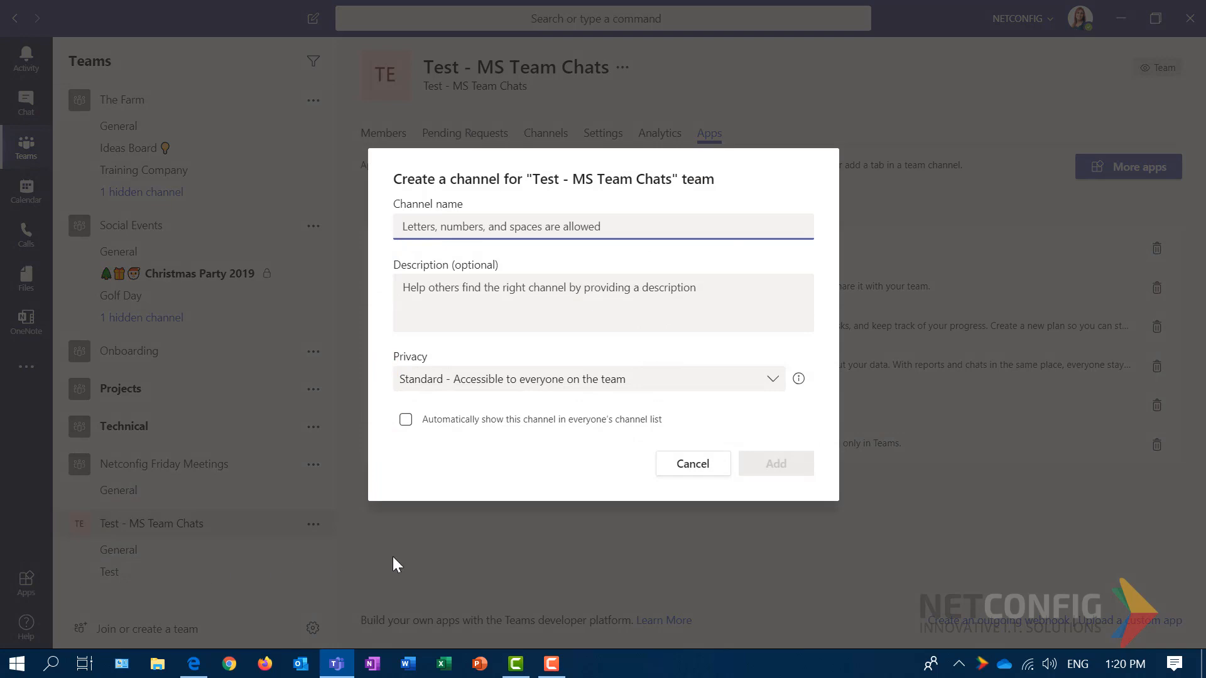
{"action": "left_click", "coordinate": [672, 463]}
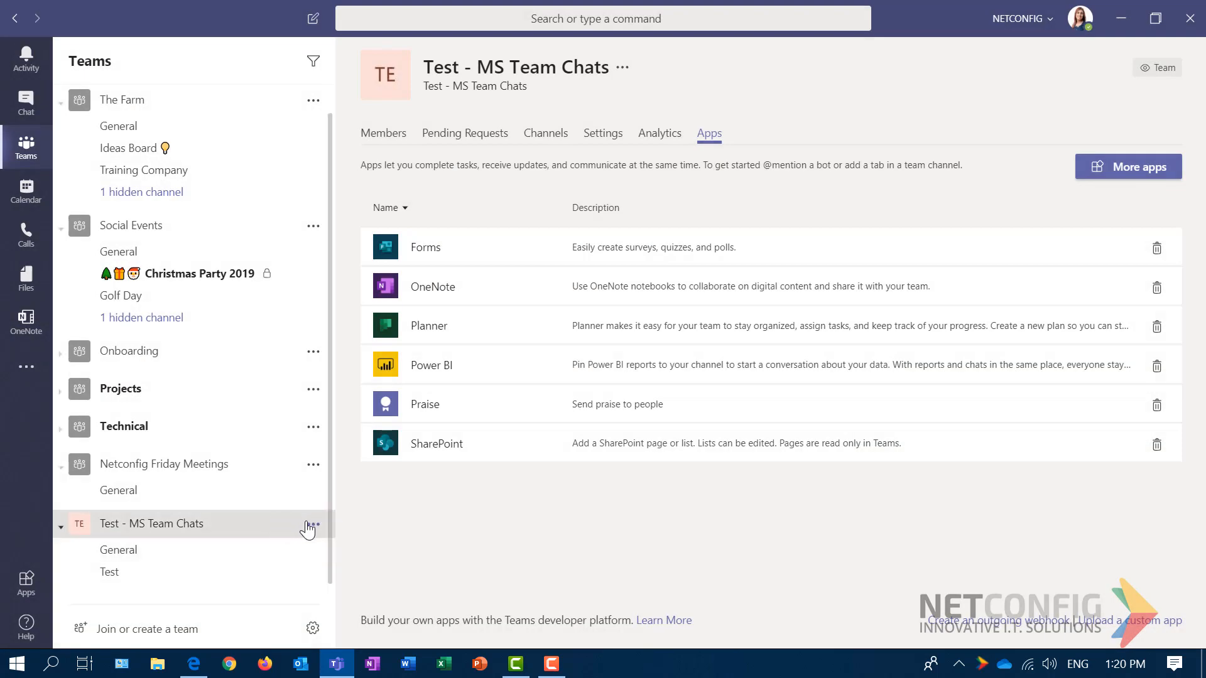
- Change the description of the Test - MS Team Chats team to "This is a Test Team" and save it
{"action": "left_click", "coordinate": [312, 525]}
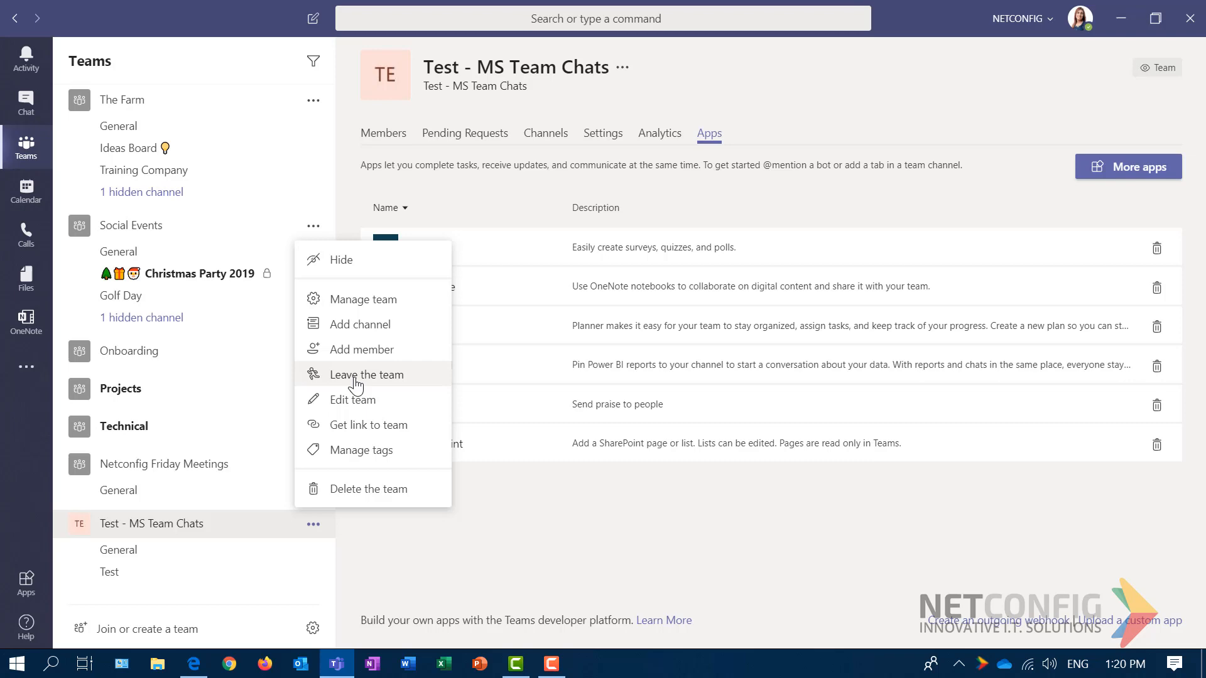
{"action": "left_click", "coordinate": [358, 399]}
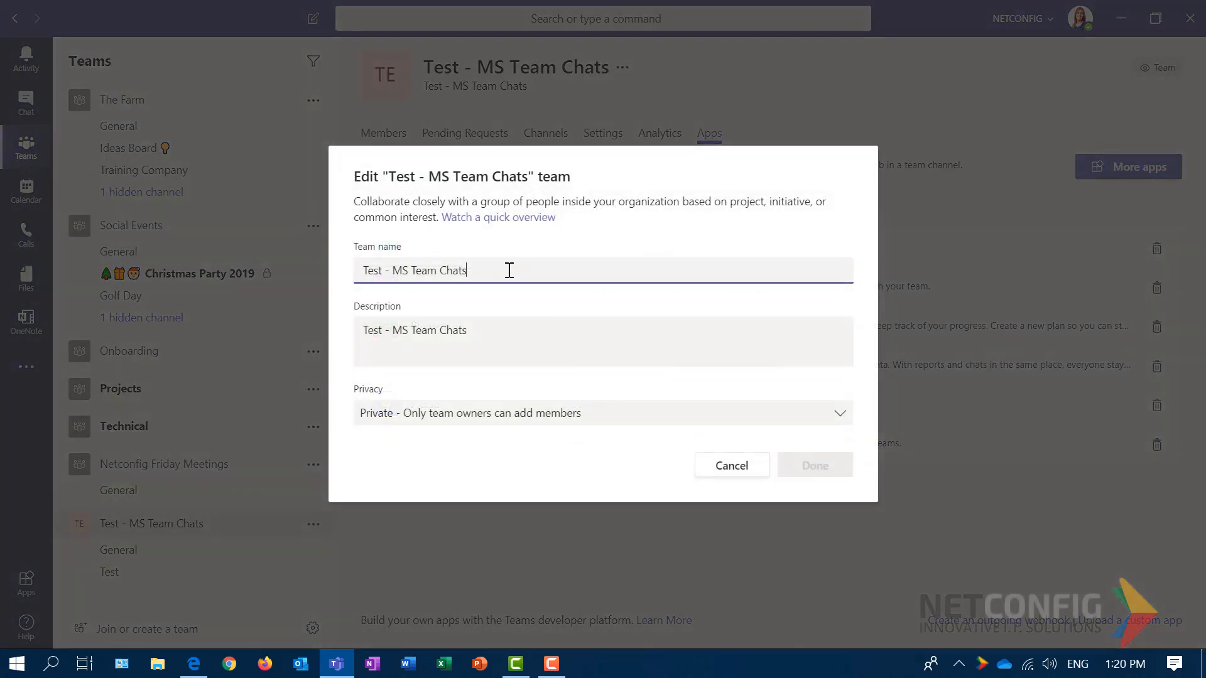
{"action": "key", "text": "Tab"}
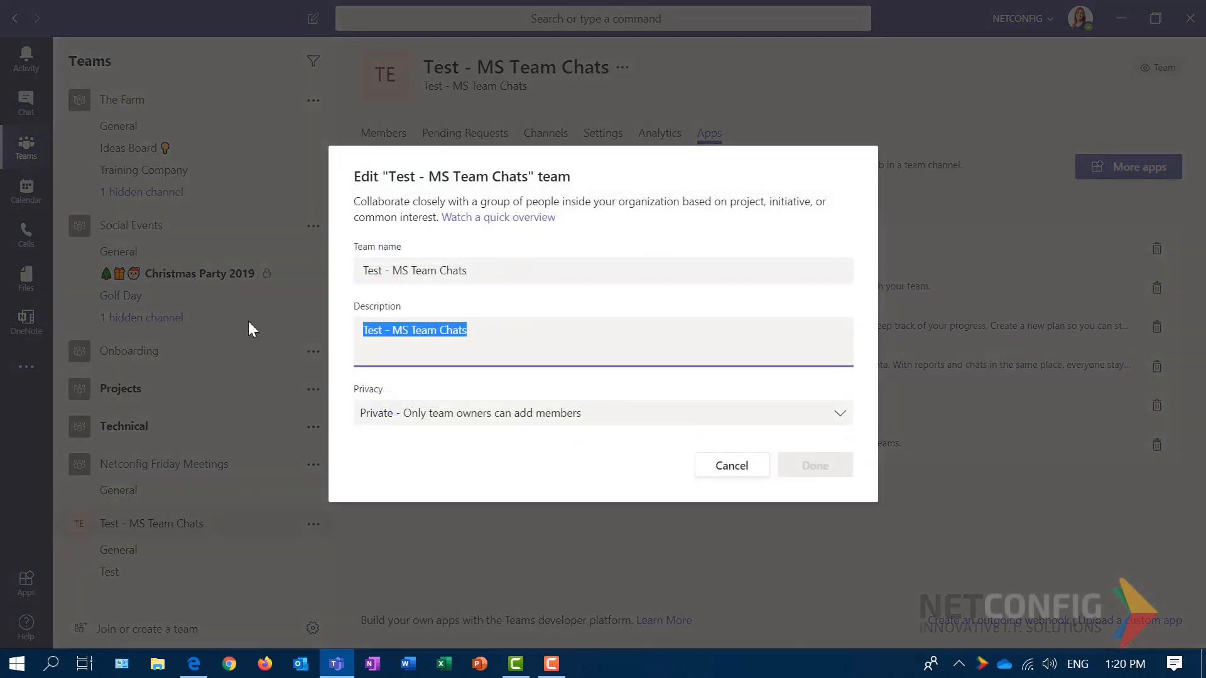
{"action": "type", "text": "This is a"}
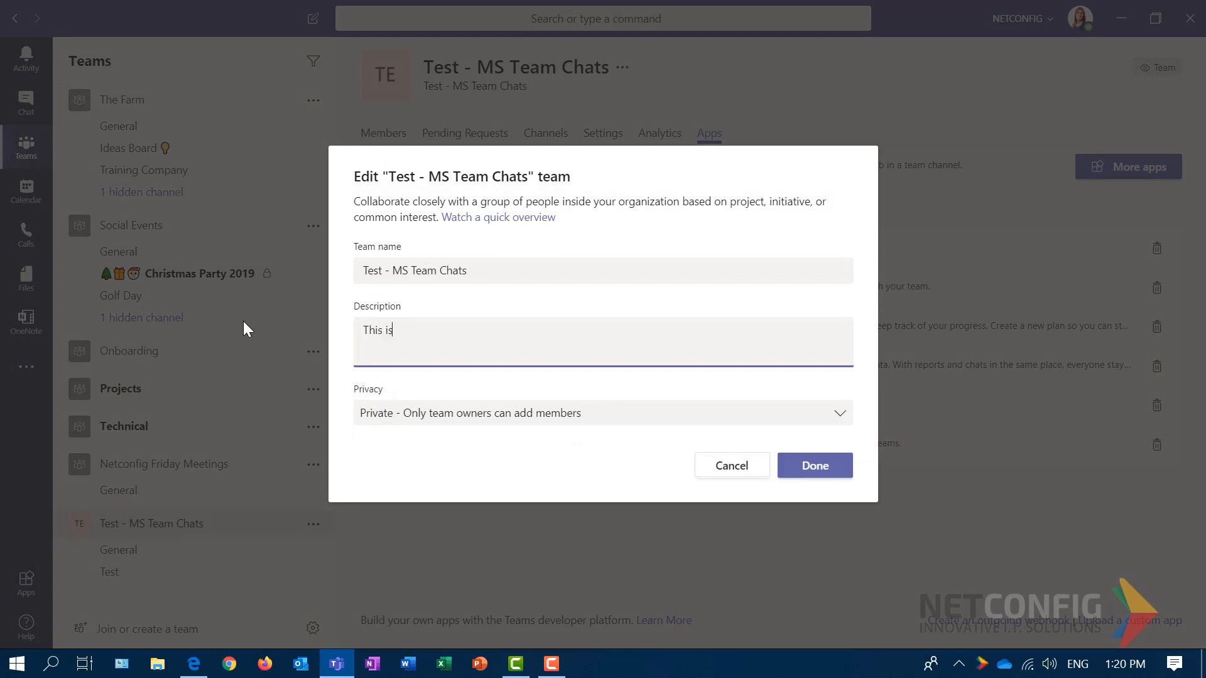
{"action": "type", "text": " Test C"}
{"action": "type", "text": "hats"}
{"action": "key", "text": "BackSpace"}
{"action": "type", "text": "Team"}
{"action": "left_click", "coordinate": [823, 468]}
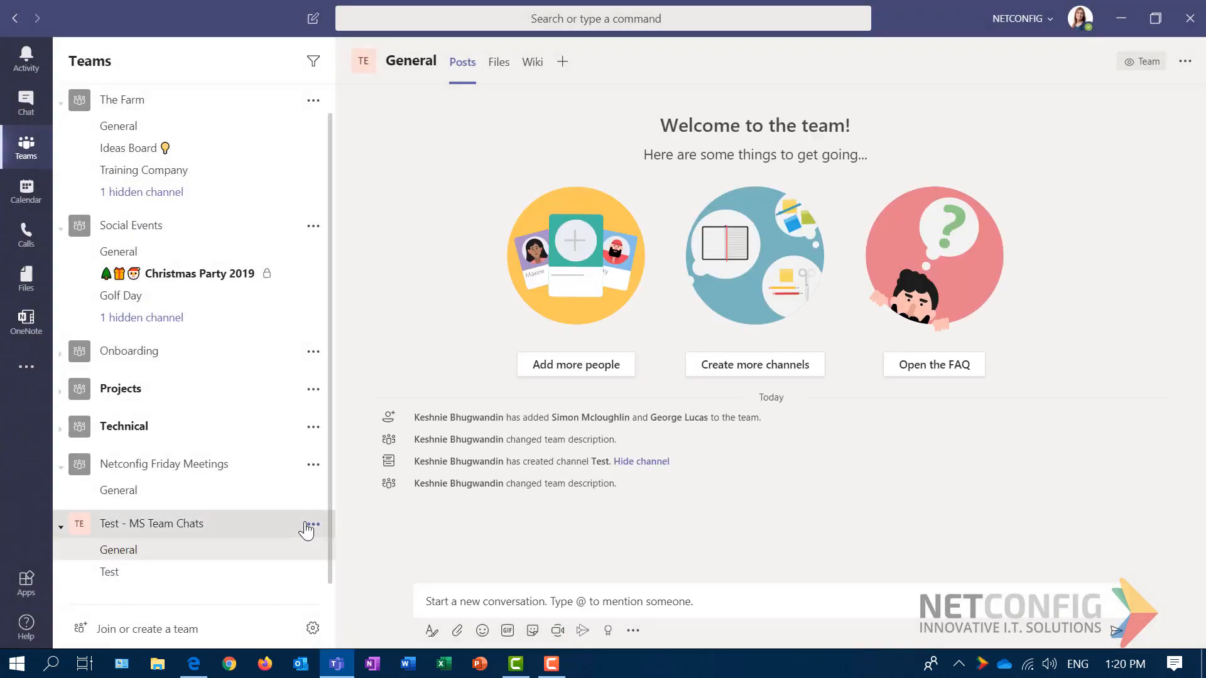
- View the shareable link to the Test - MS Team Chats team and close it without copying
{"action": "left_click", "coordinate": [306, 526]}
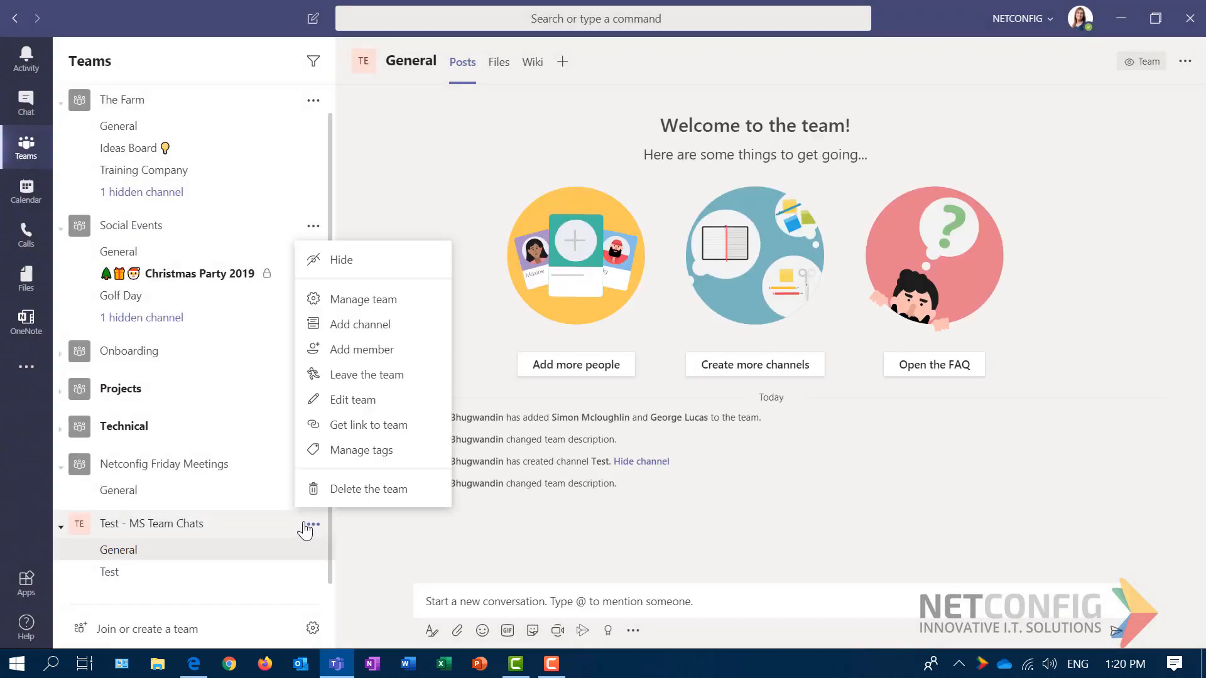
{"action": "left_click", "coordinate": [375, 427]}
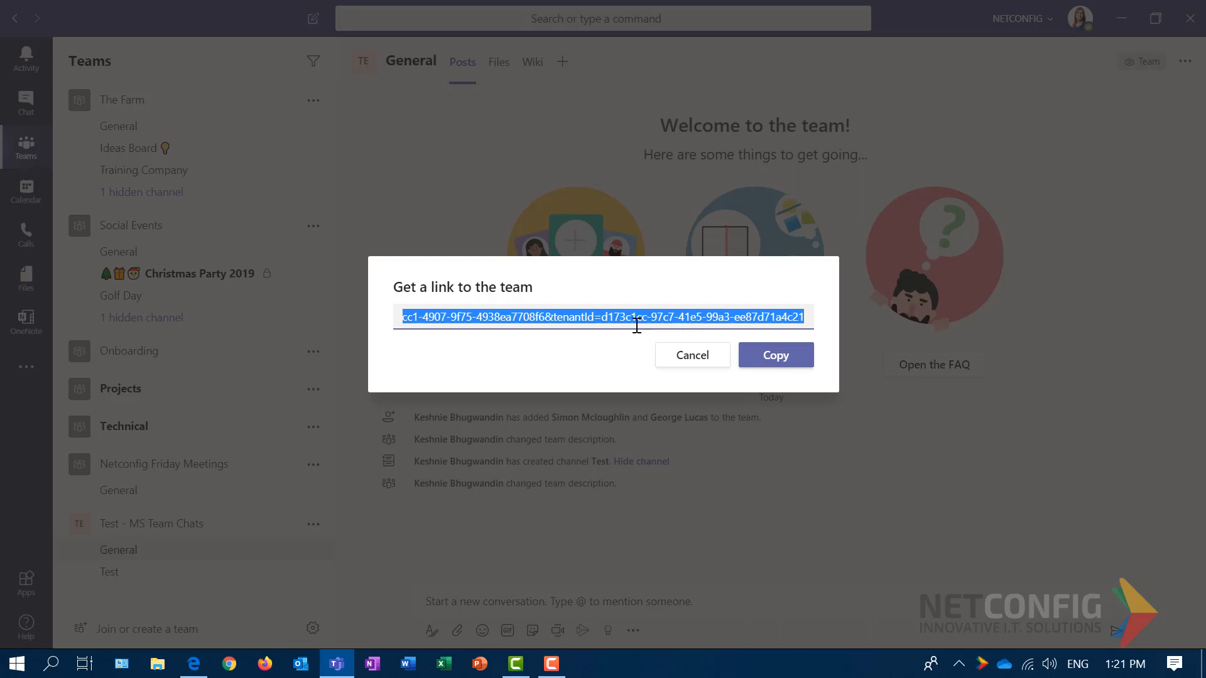
{"action": "left_click", "coordinate": [670, 352]}
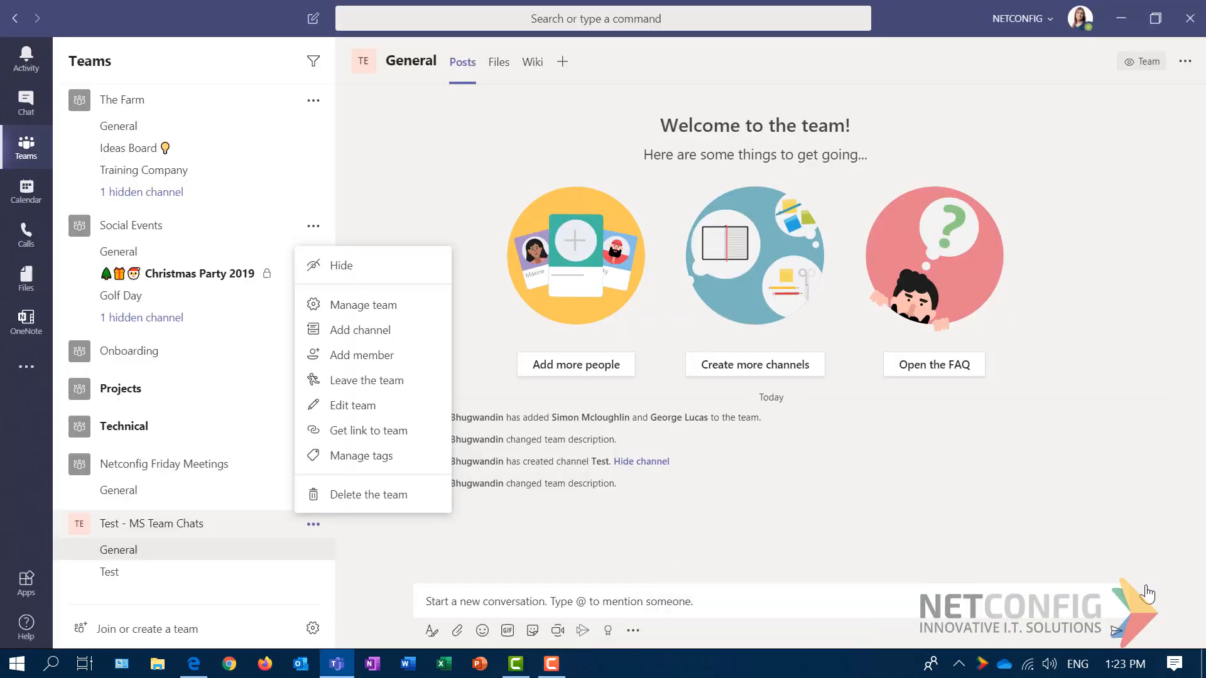